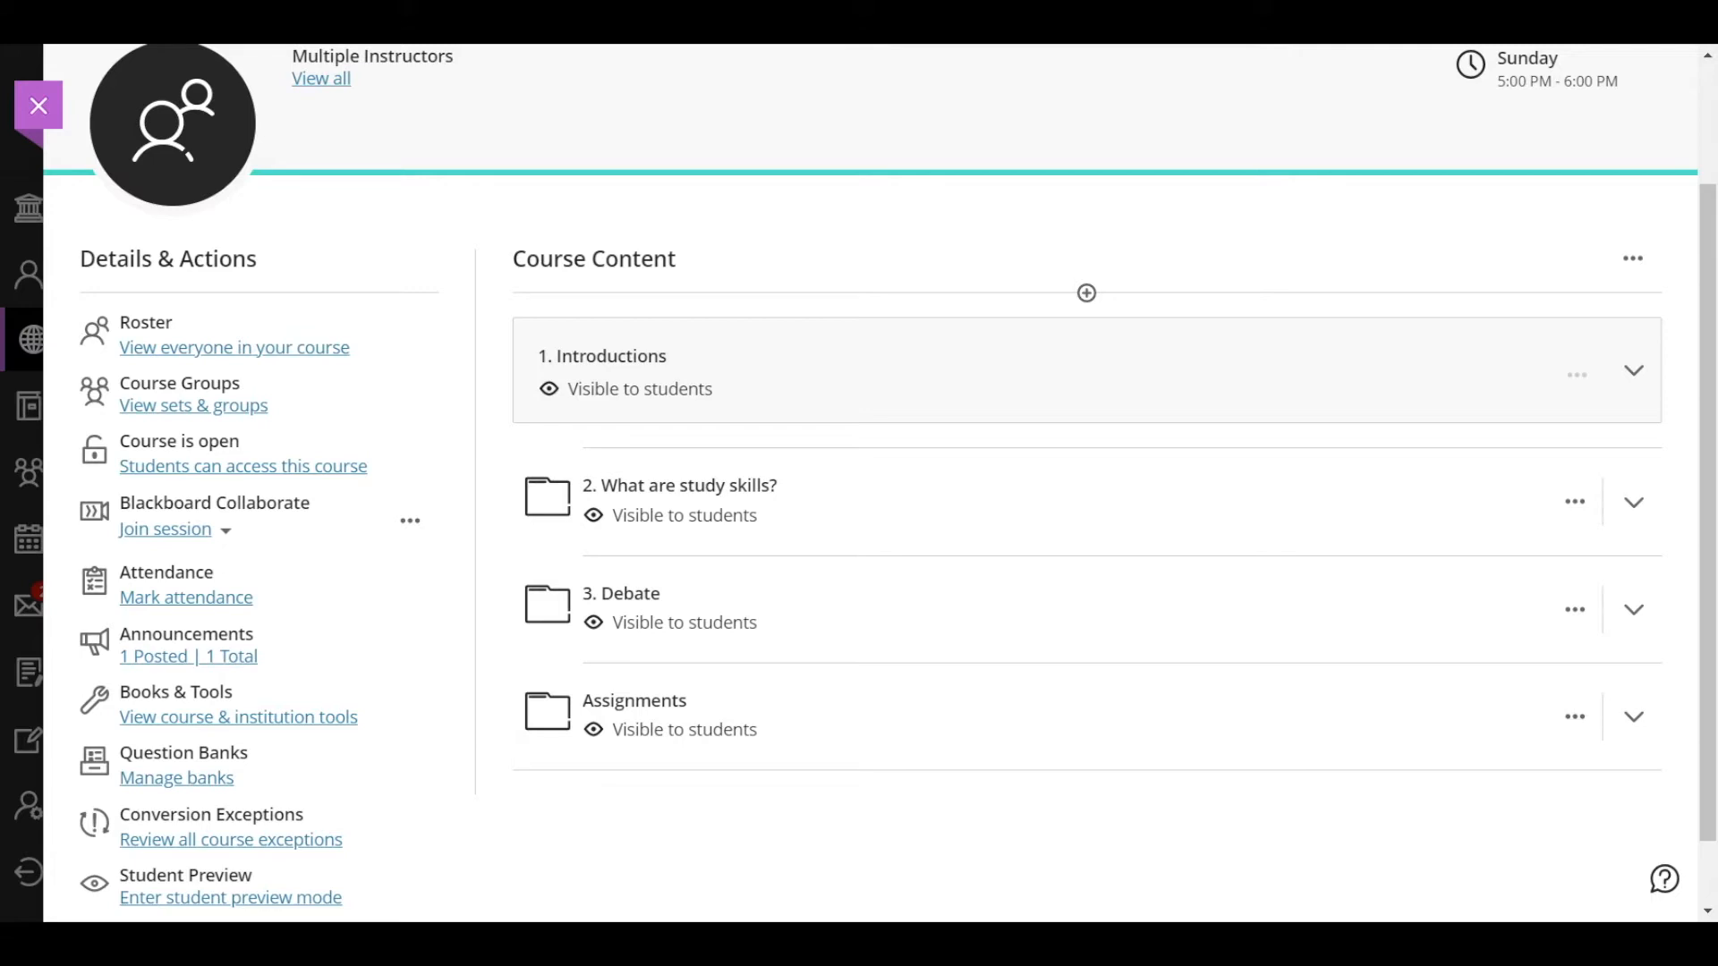
mouse_move(390, 505)
mouse_down()
mouse_move(66, 474)
mouse_move(193, 568)
mouse_move(402, 502)
mouse_up()
drag(803, 235, 765, 216)
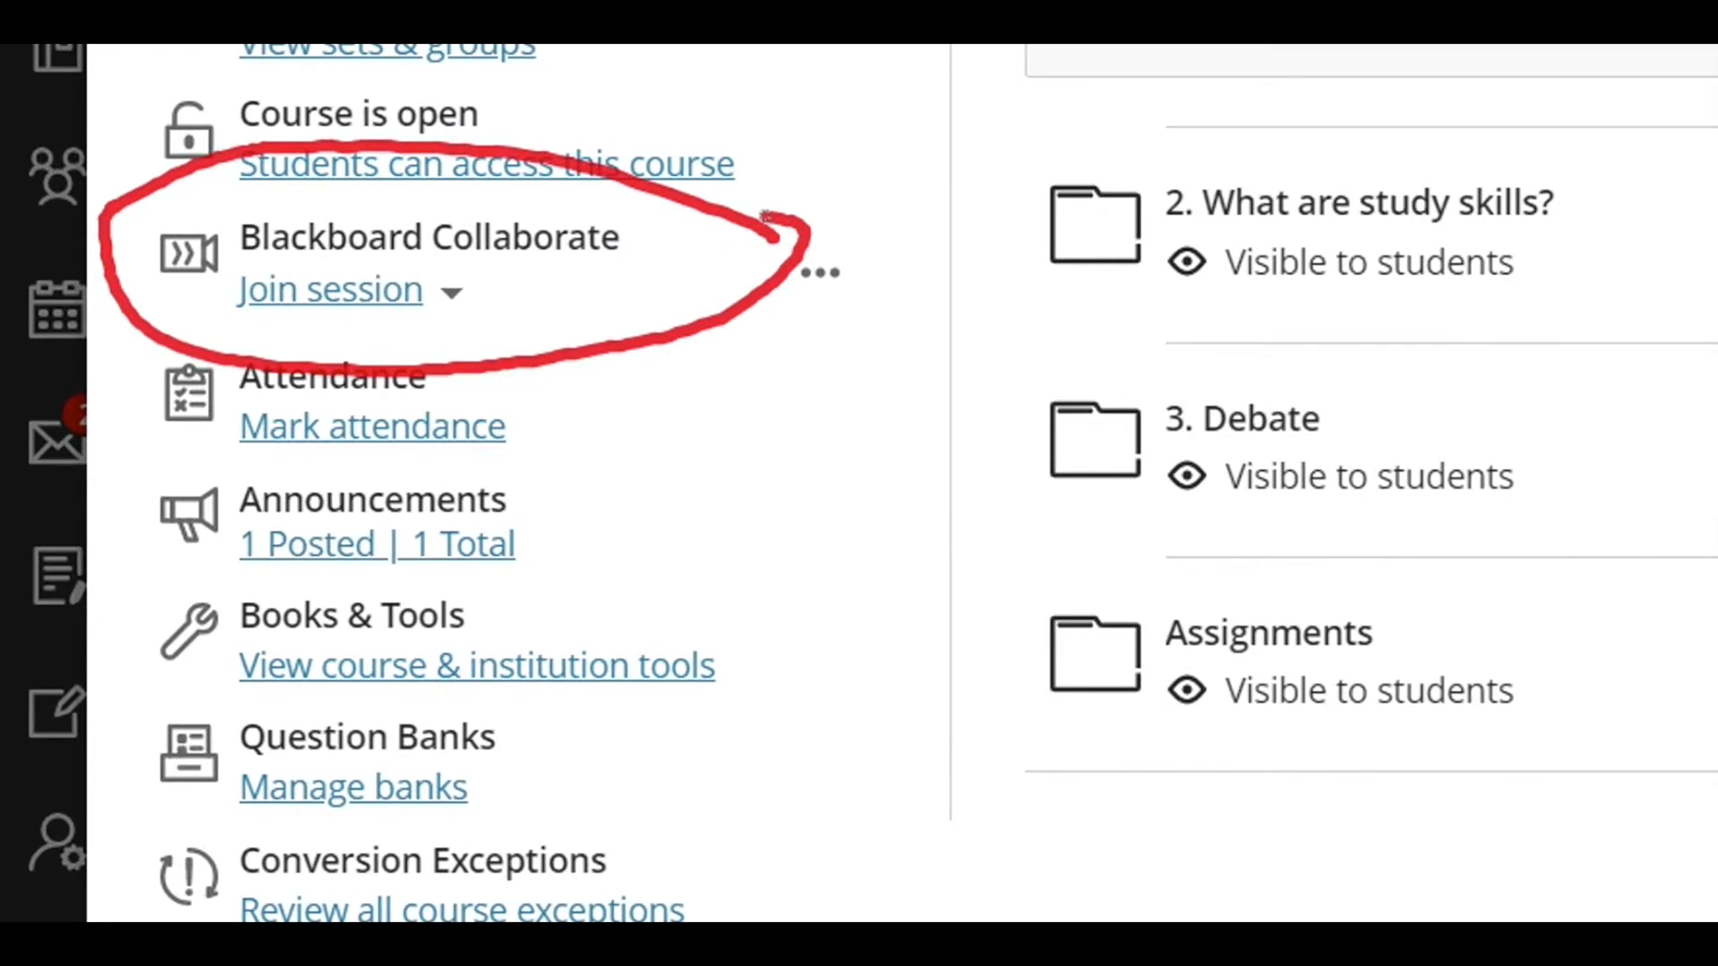
key(e)
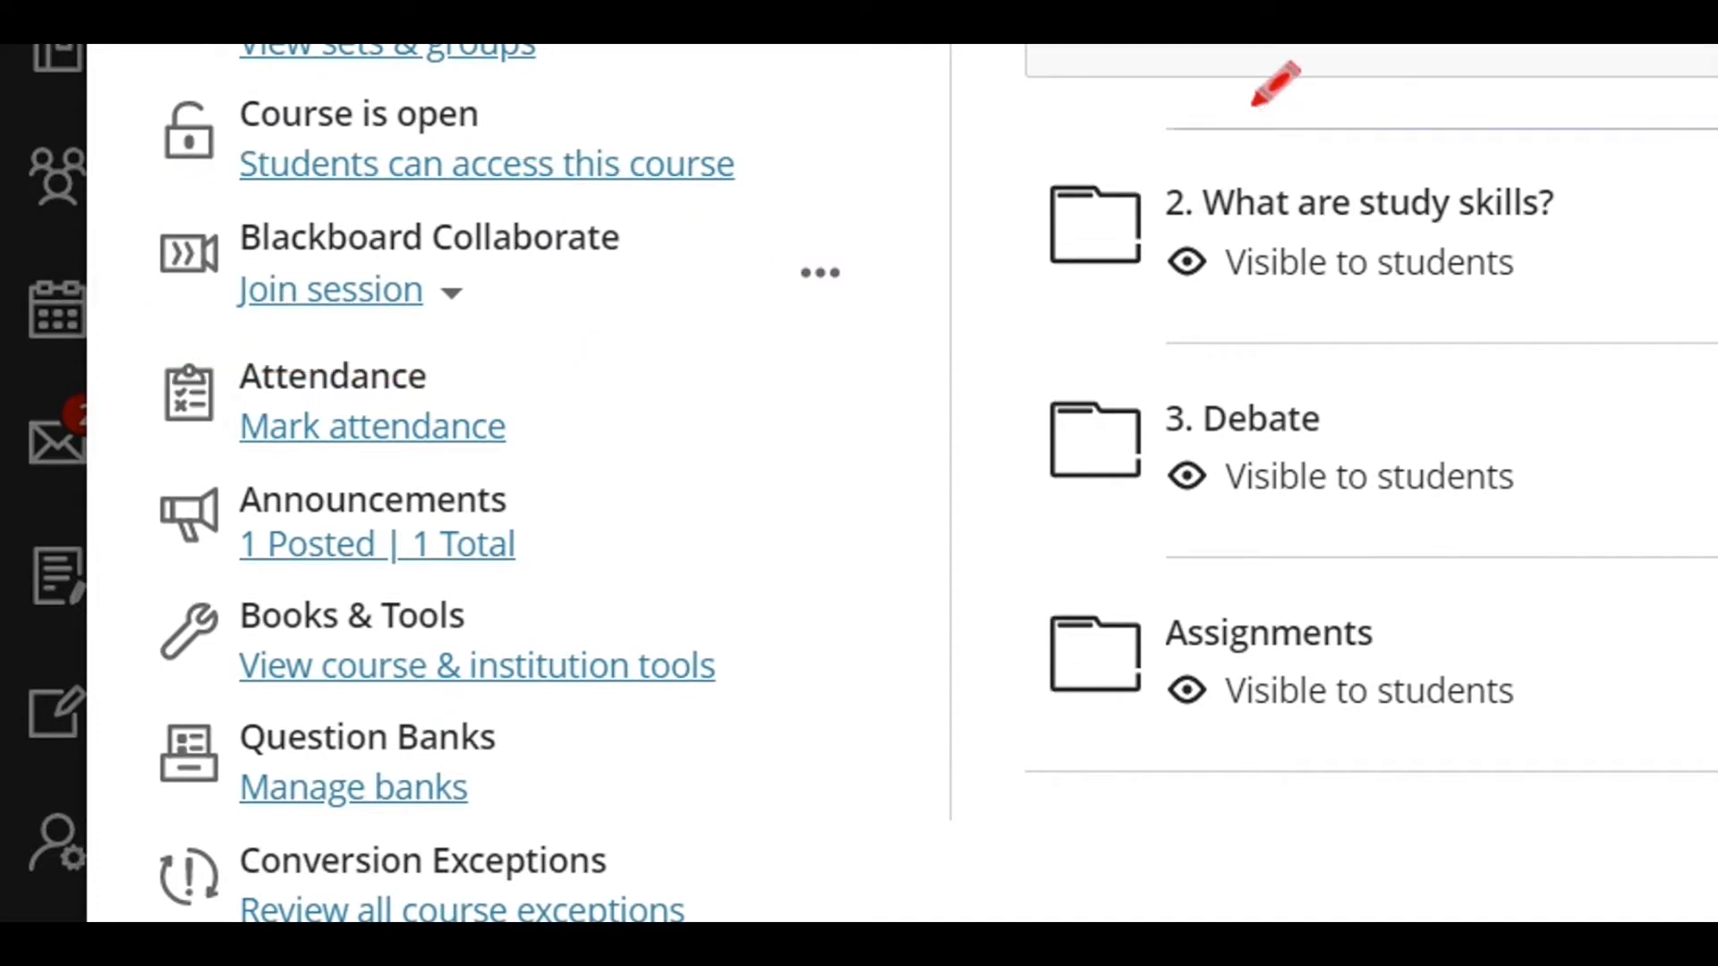
click(807, 276)
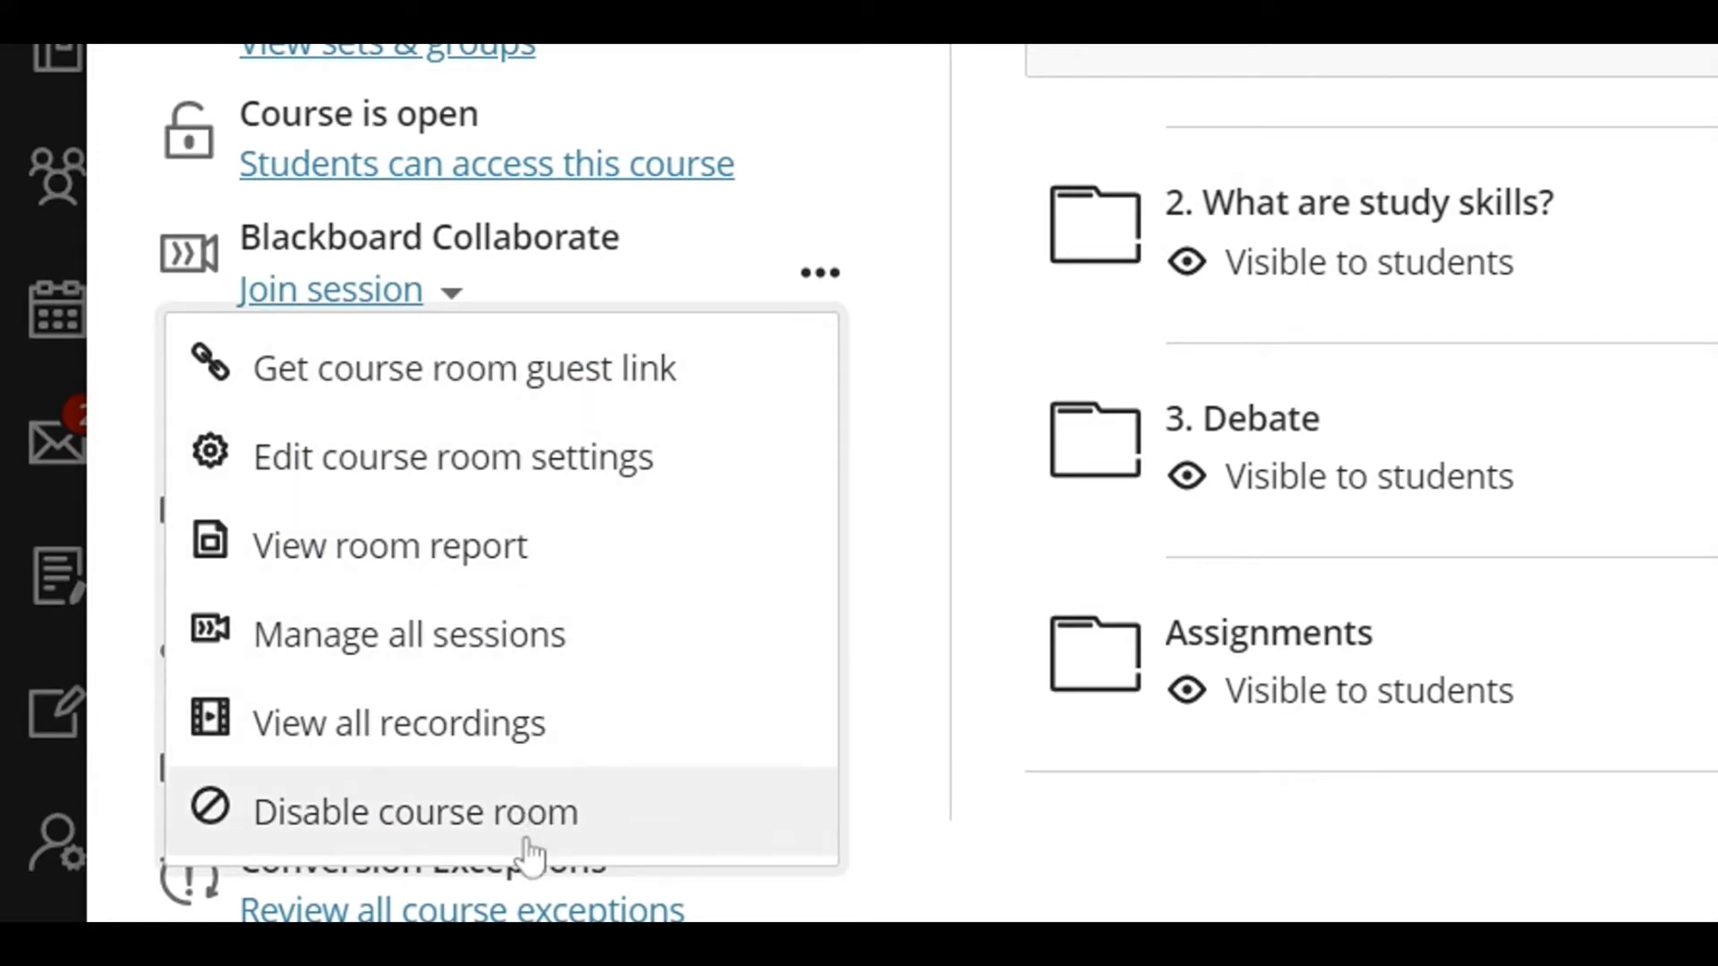
click(821, 285)
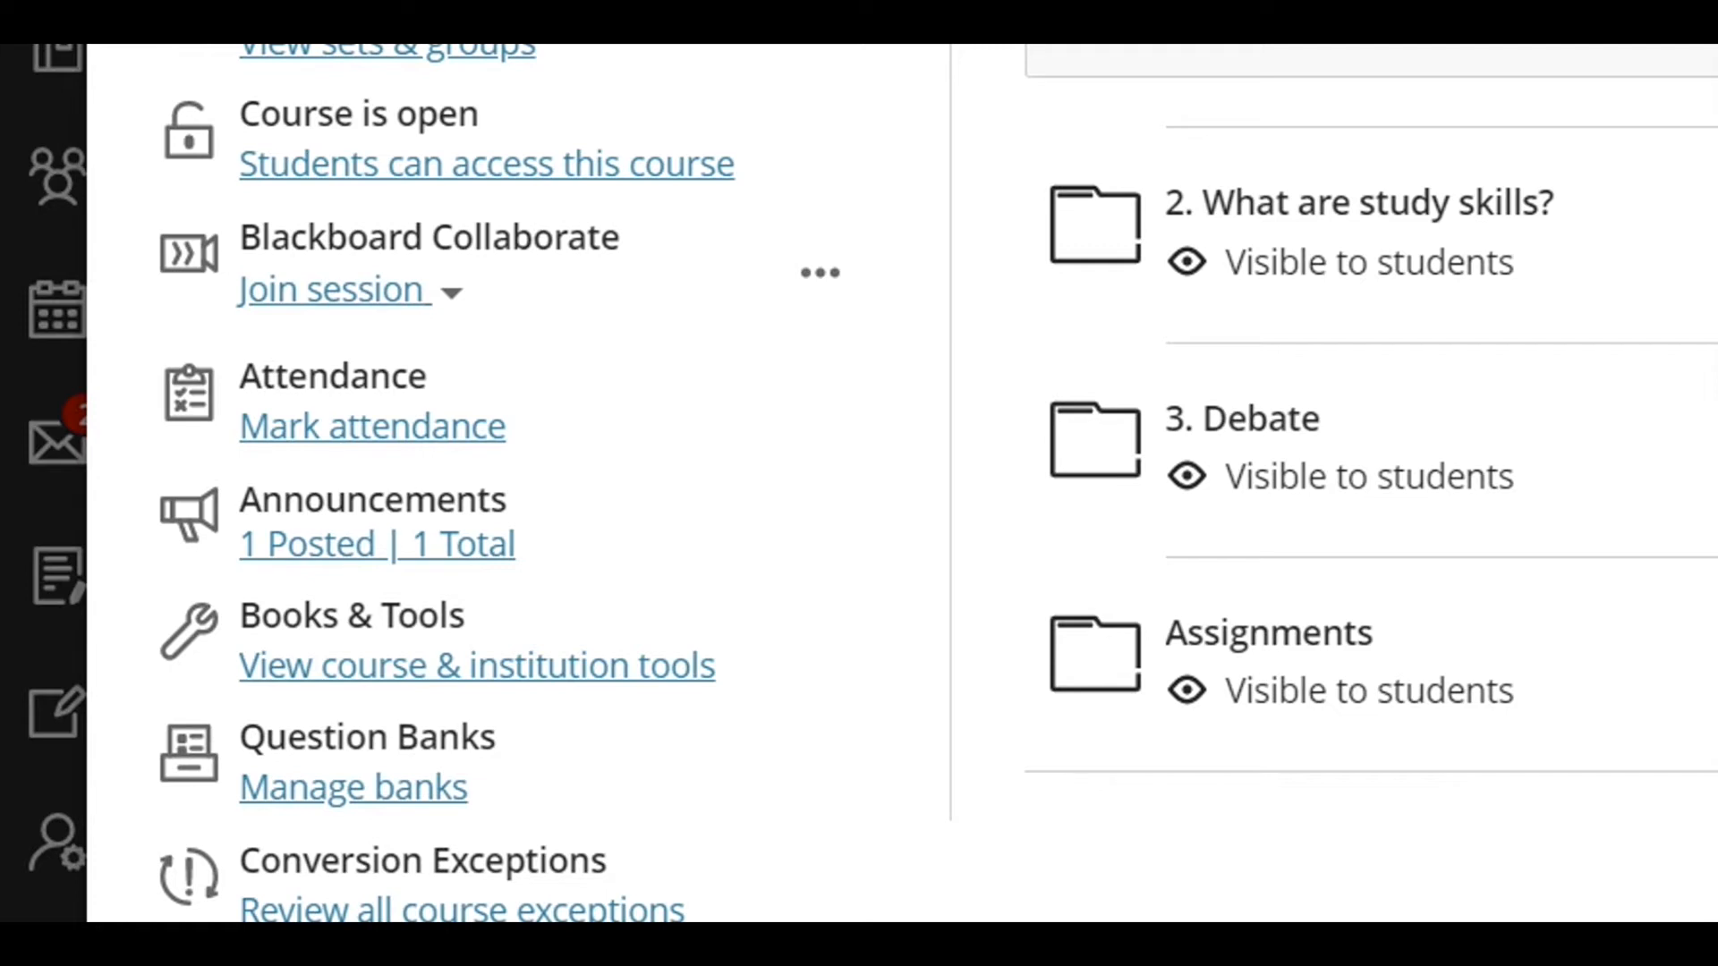
Step: Disable the Blackboard Collaborate course room and enable it again
click(824, 285)
click(465, 837)
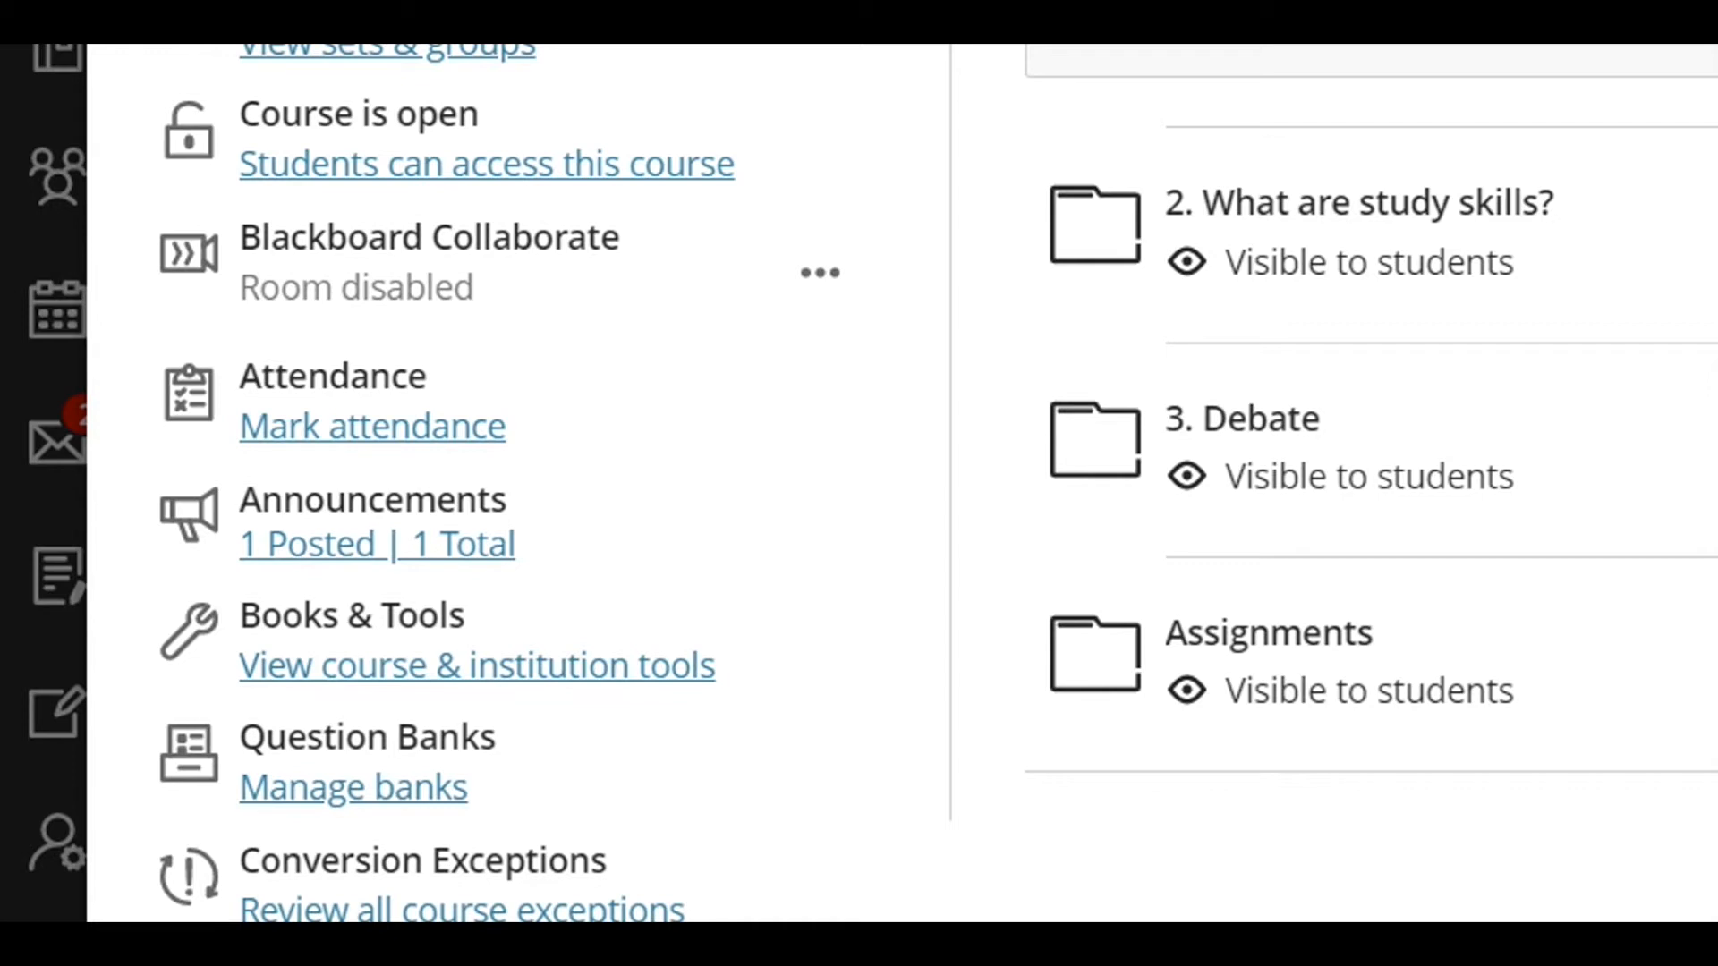
click(830, 276)
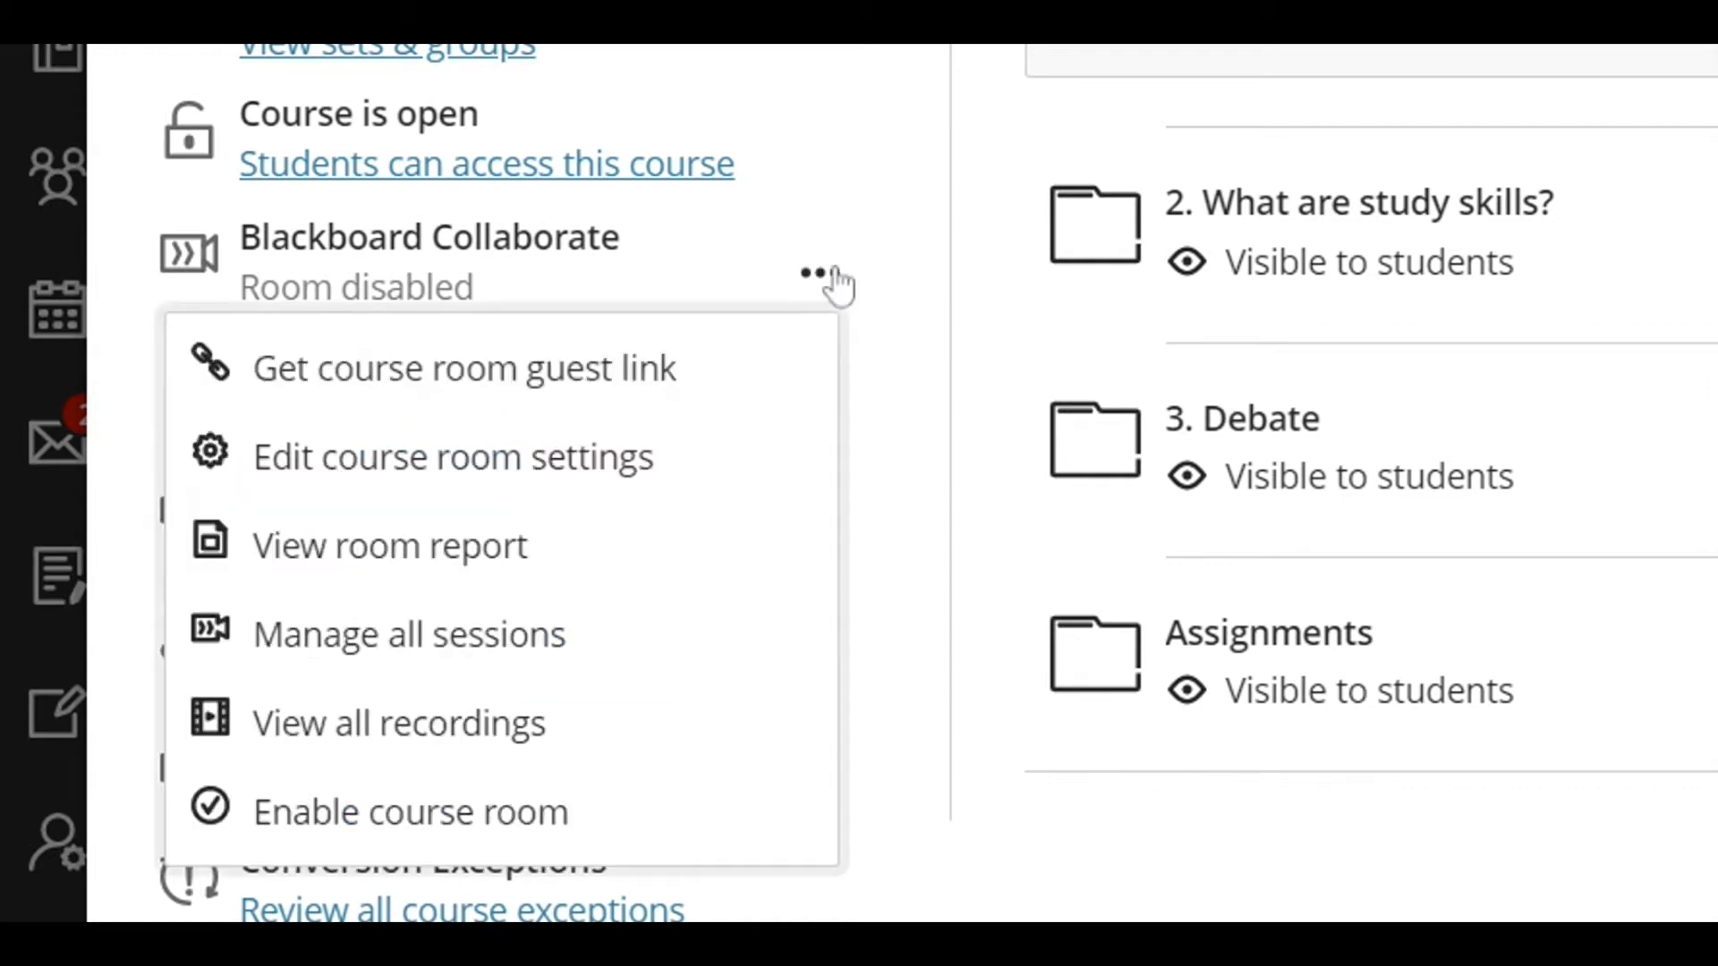
click(580, 796)
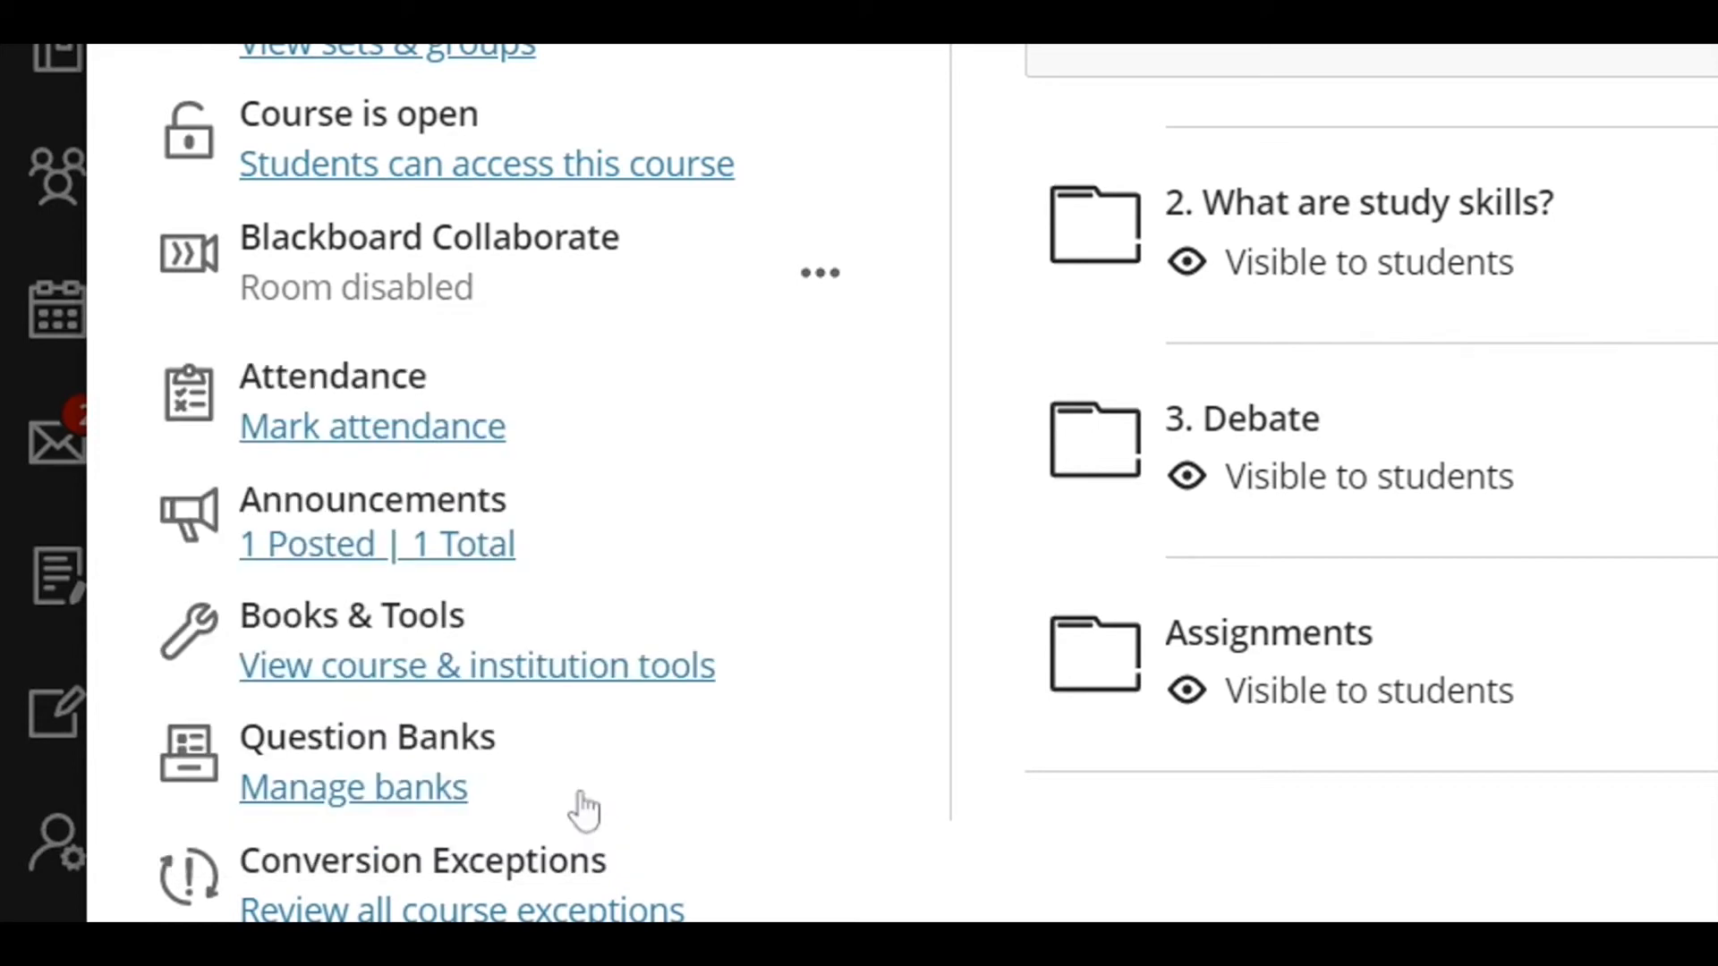
Step: Open the management of all Collaborate sessions and start a new session named Study Skills
click(831, 274)
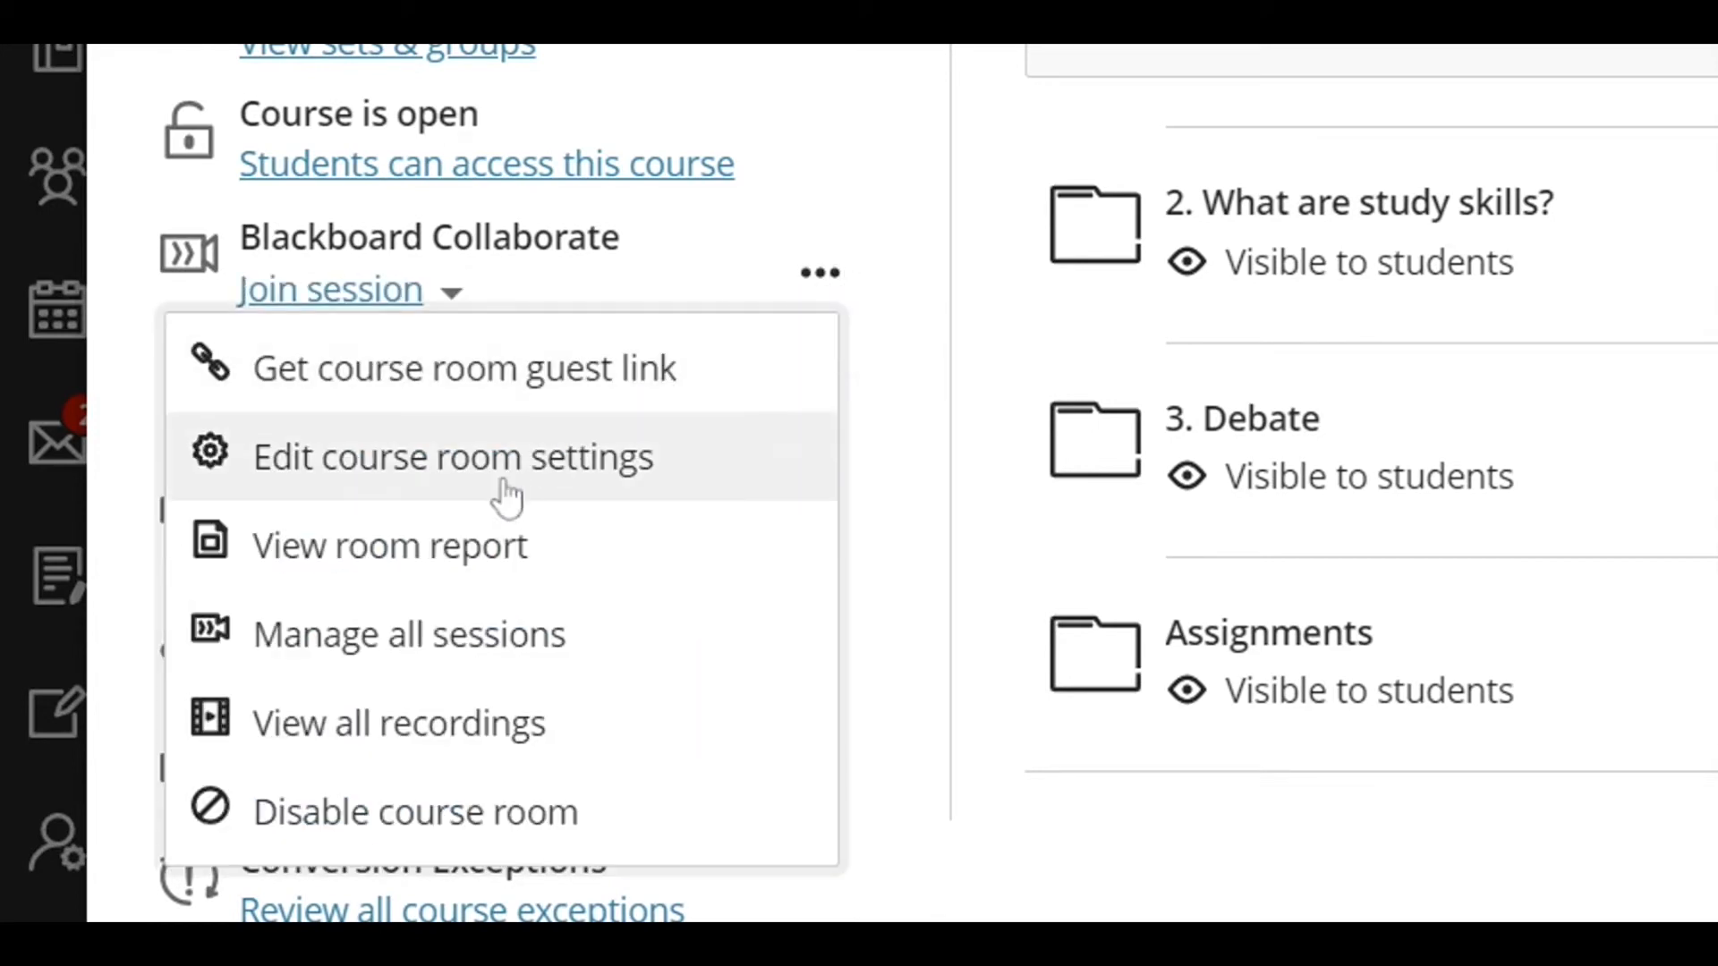
click(506, 666)
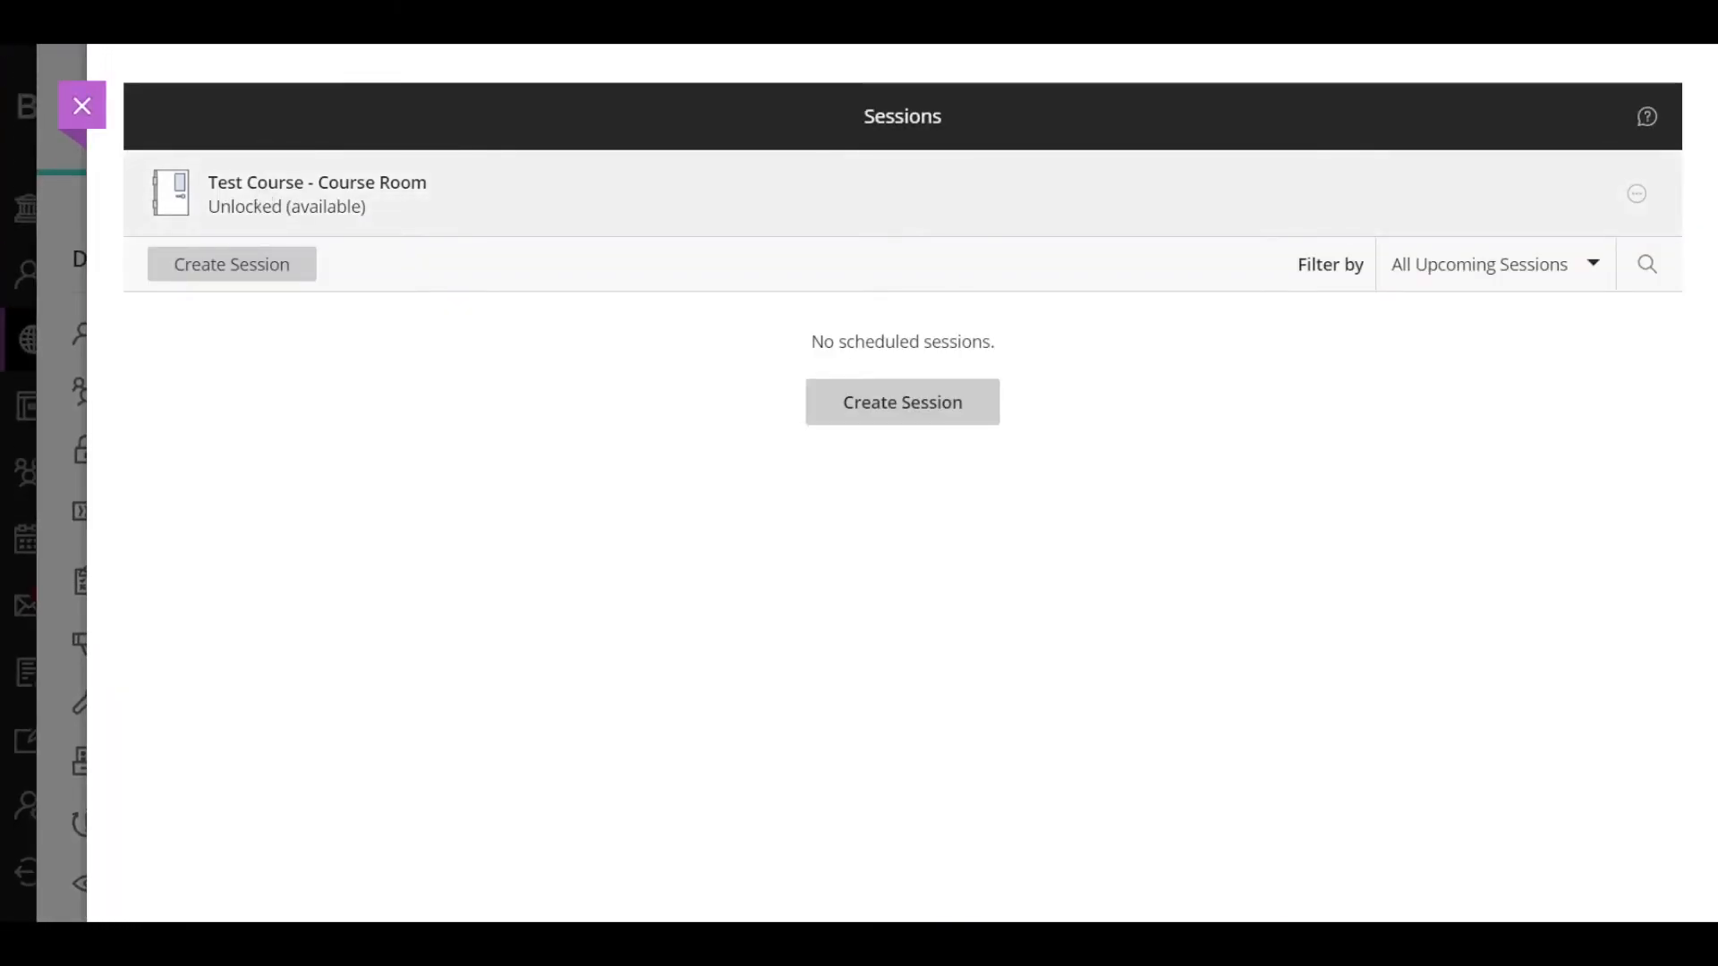
click(229, 272)
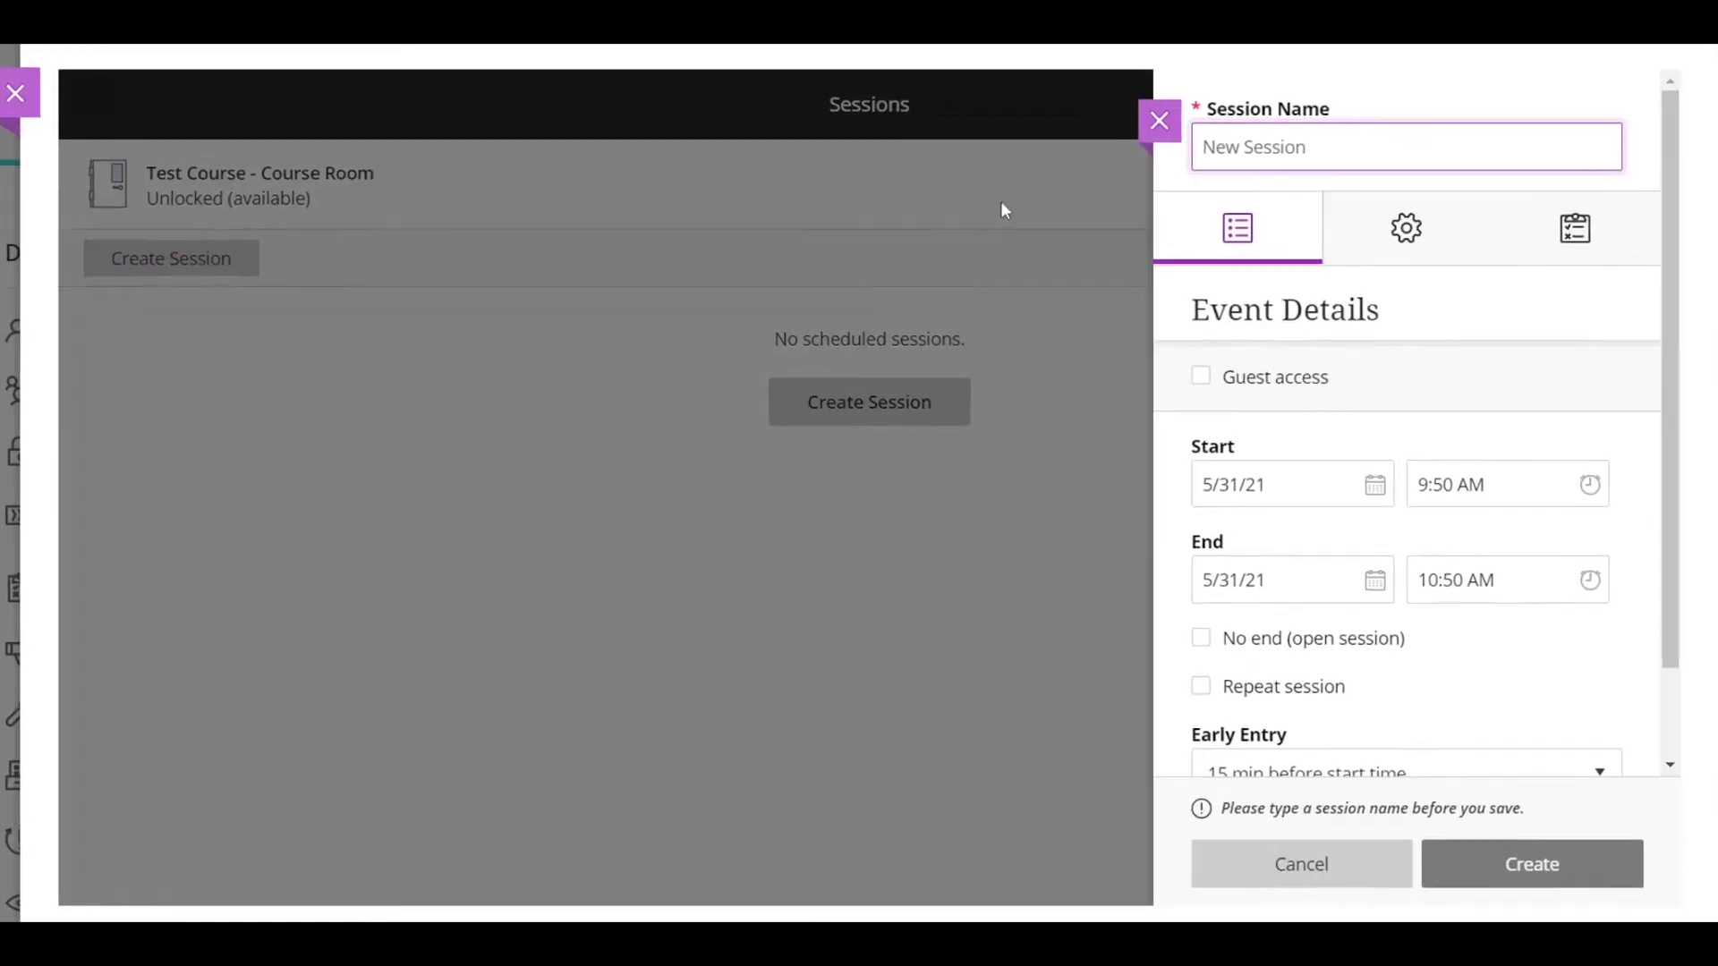
text(Study Sk)
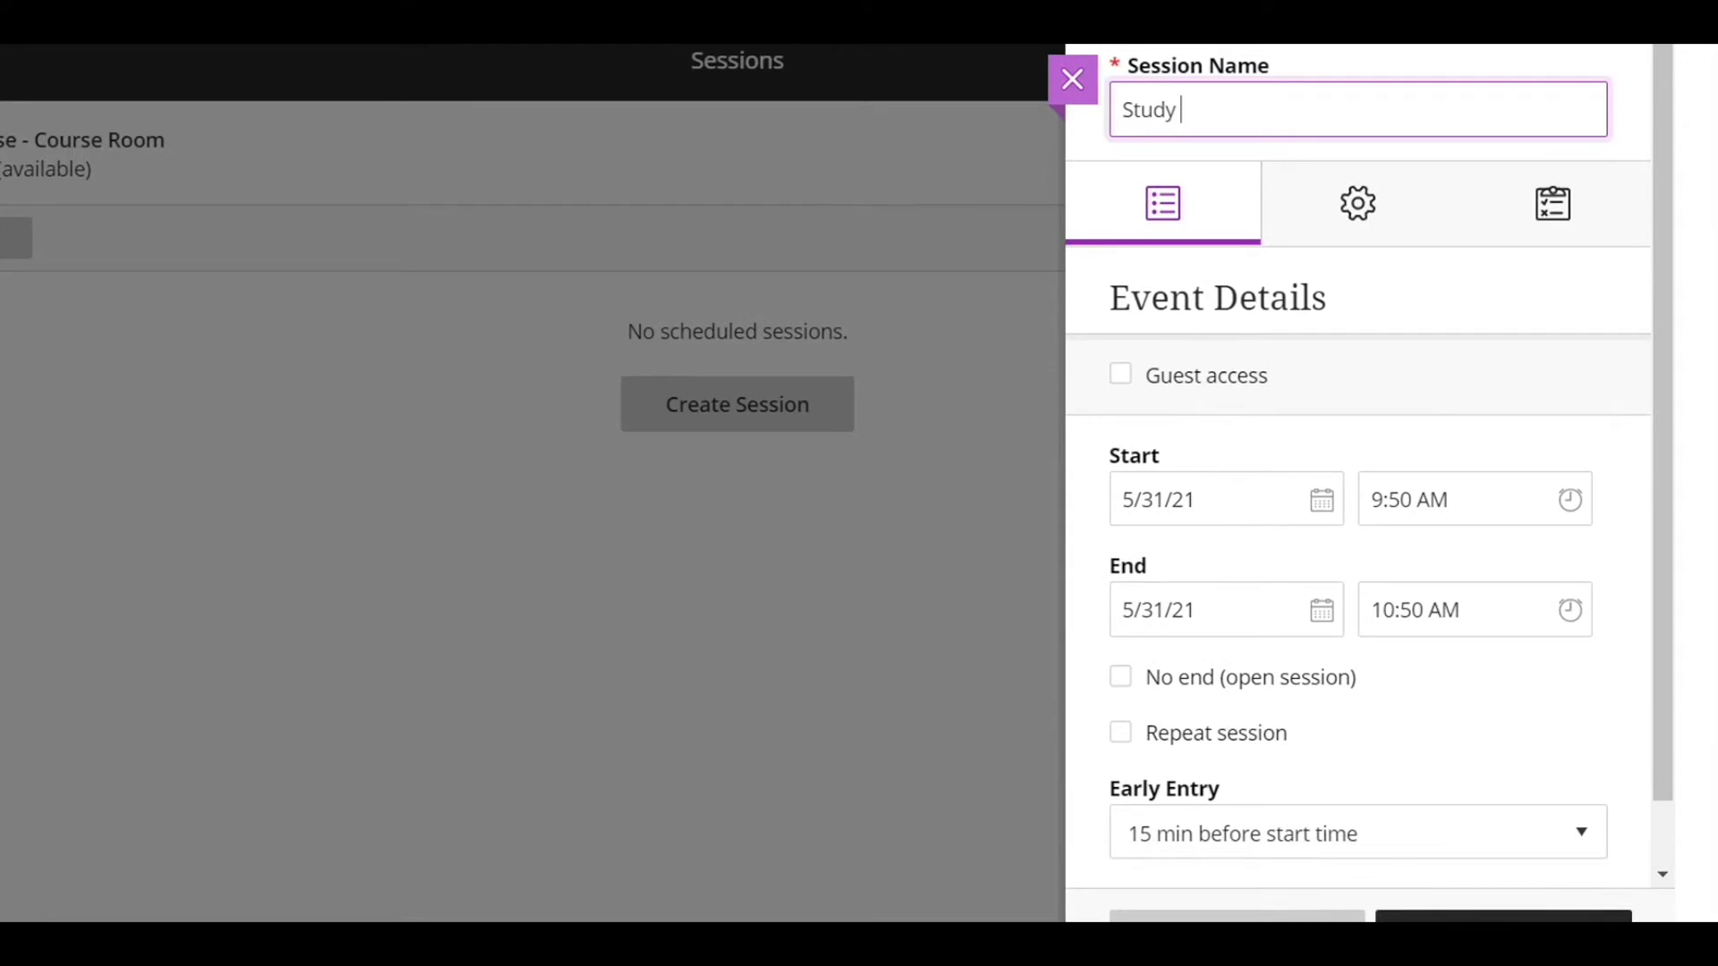
text(ills)
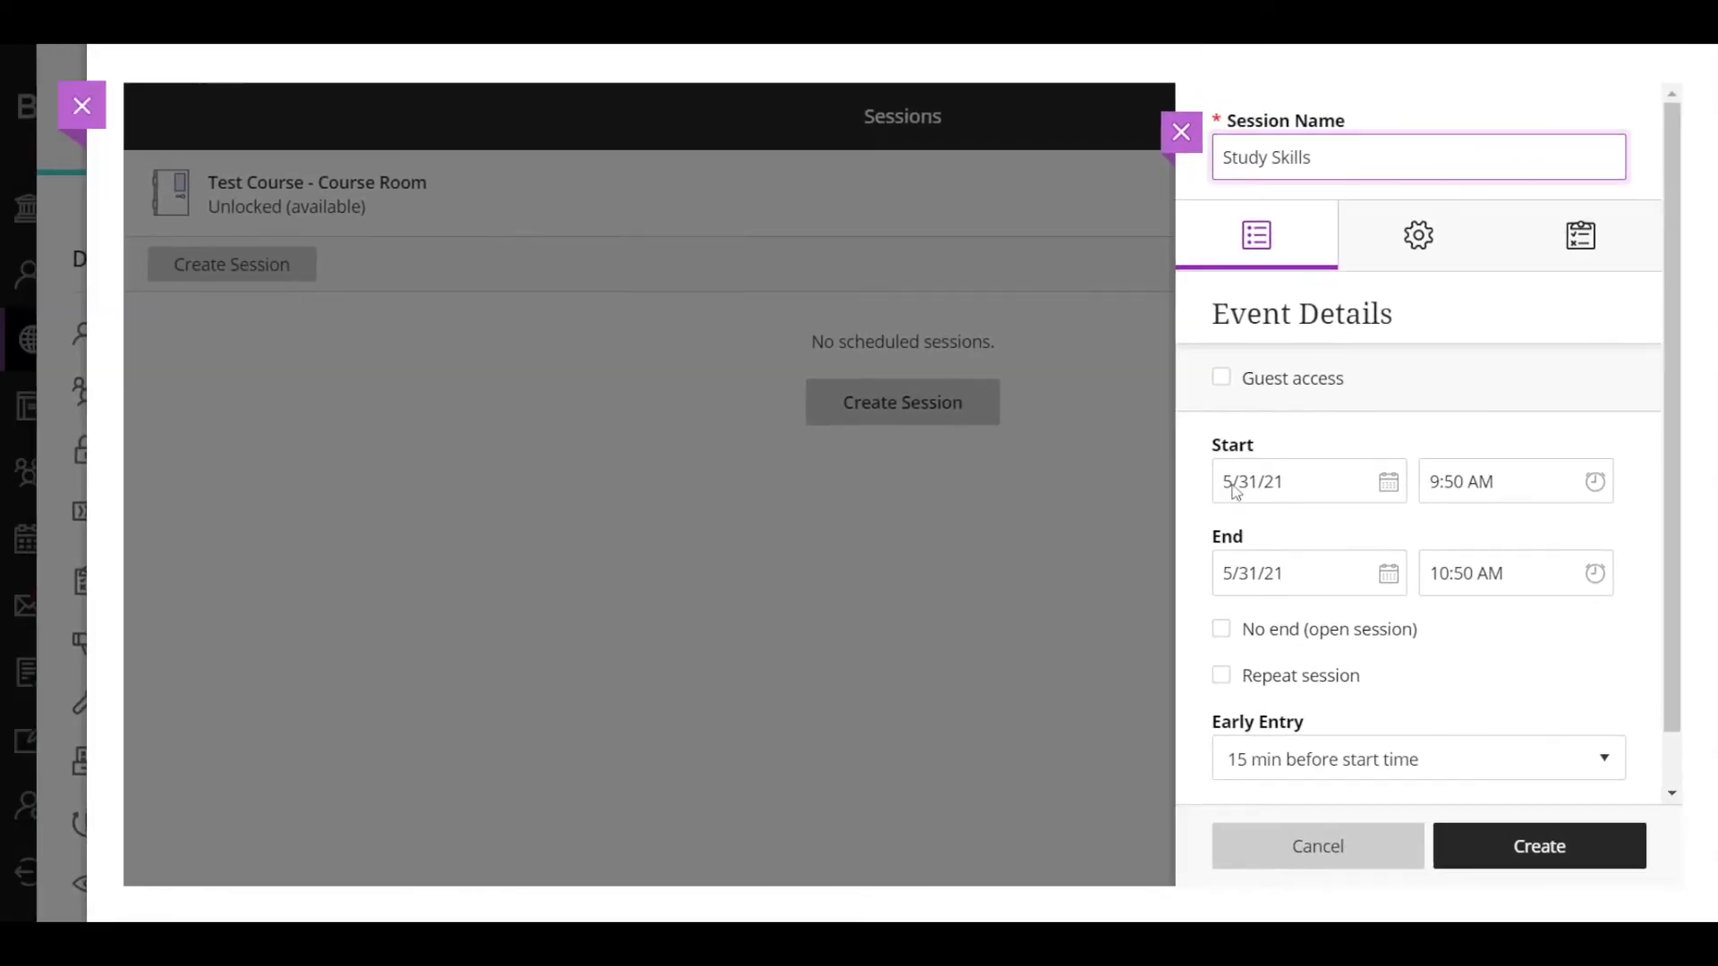
Step: Make the session repeat weekly, every week on Monday, ending after 10 occurrences
click(1449, 481)
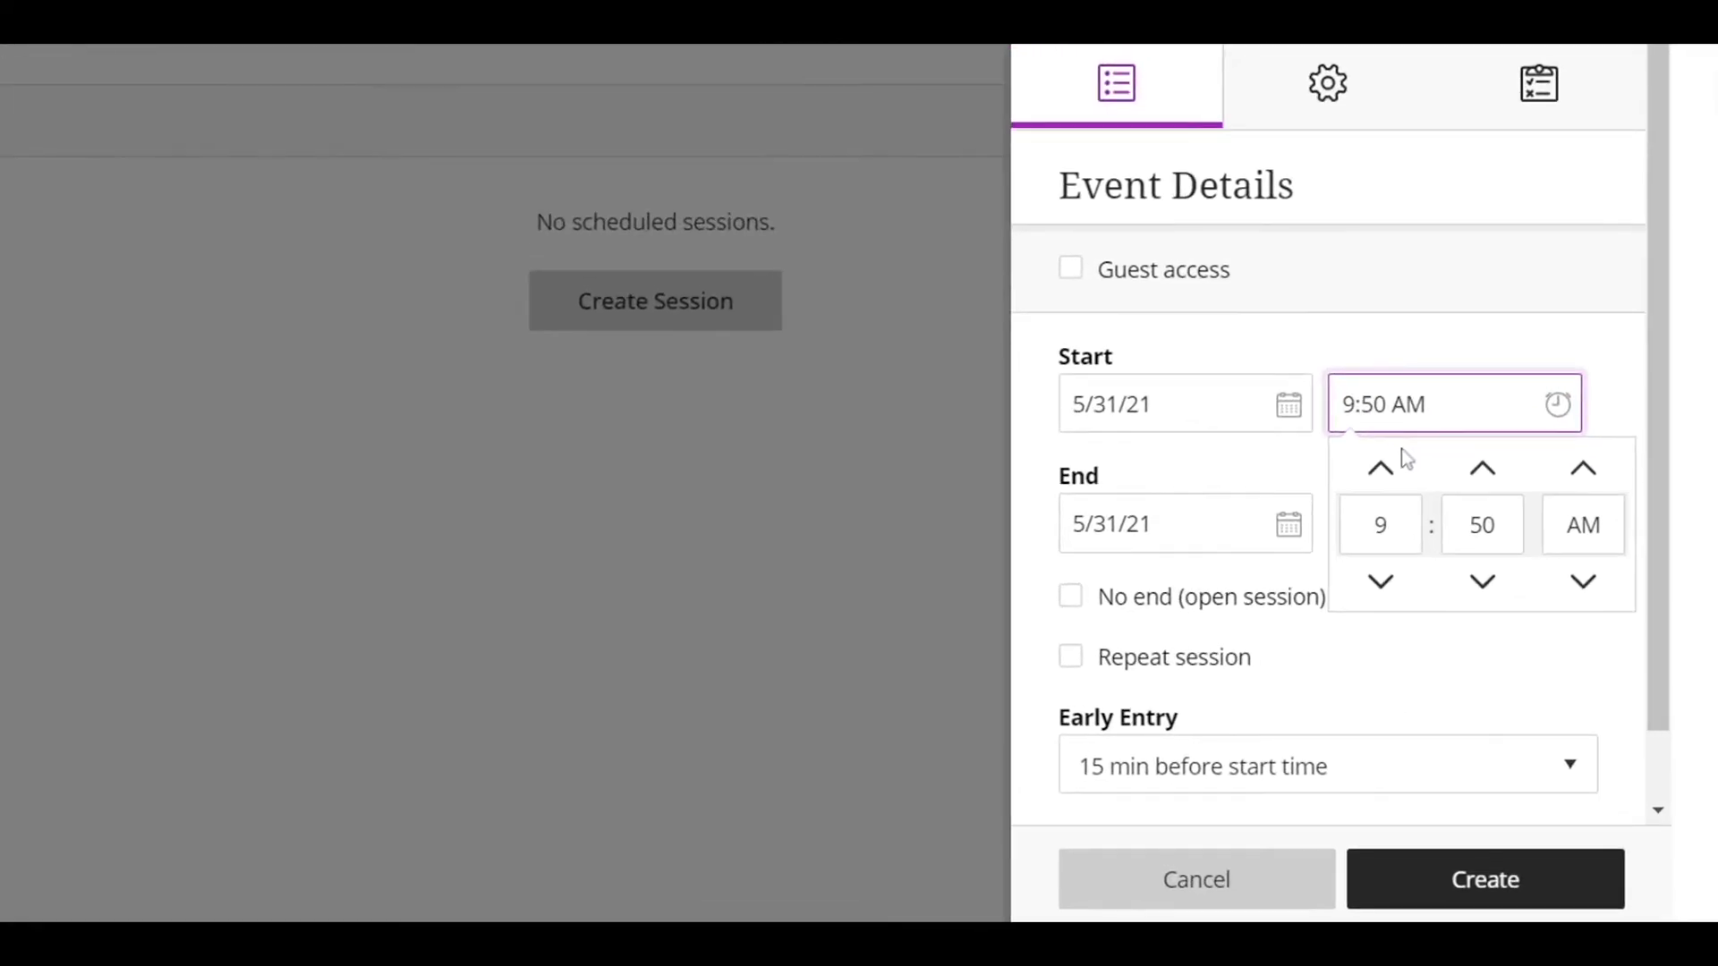
click(1244, 478)
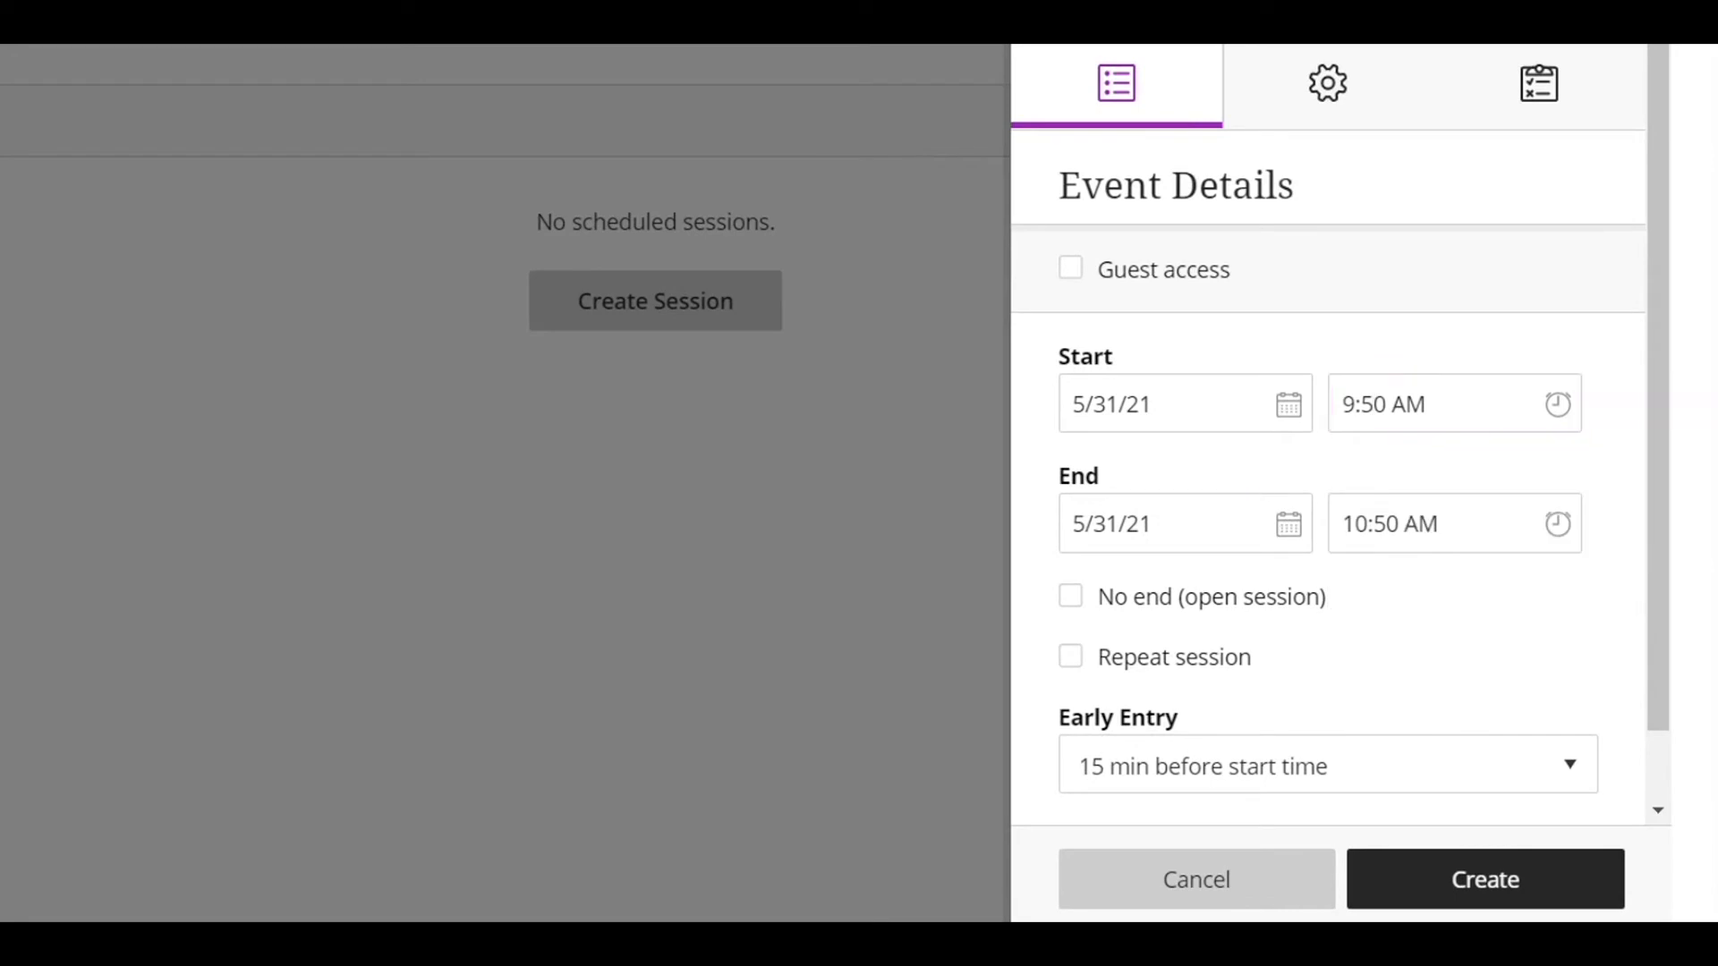
click(1071, 662)
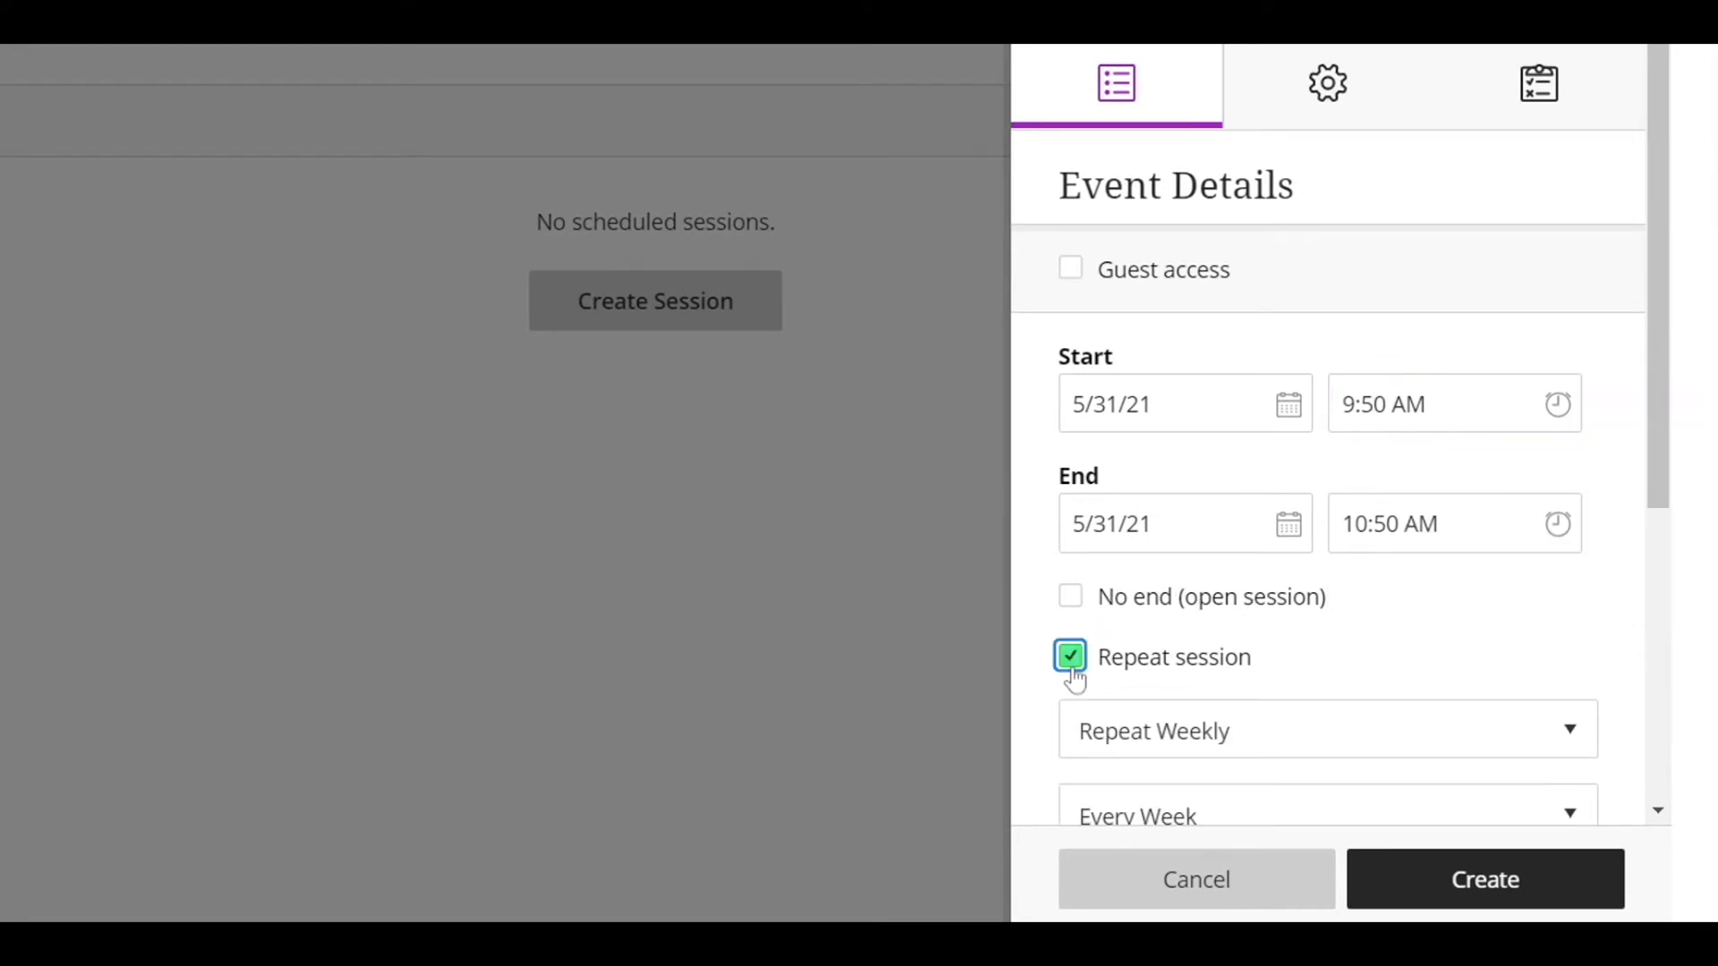
scroll(1074, 671, down, 3)
scroll(1074, 678, down, 2)
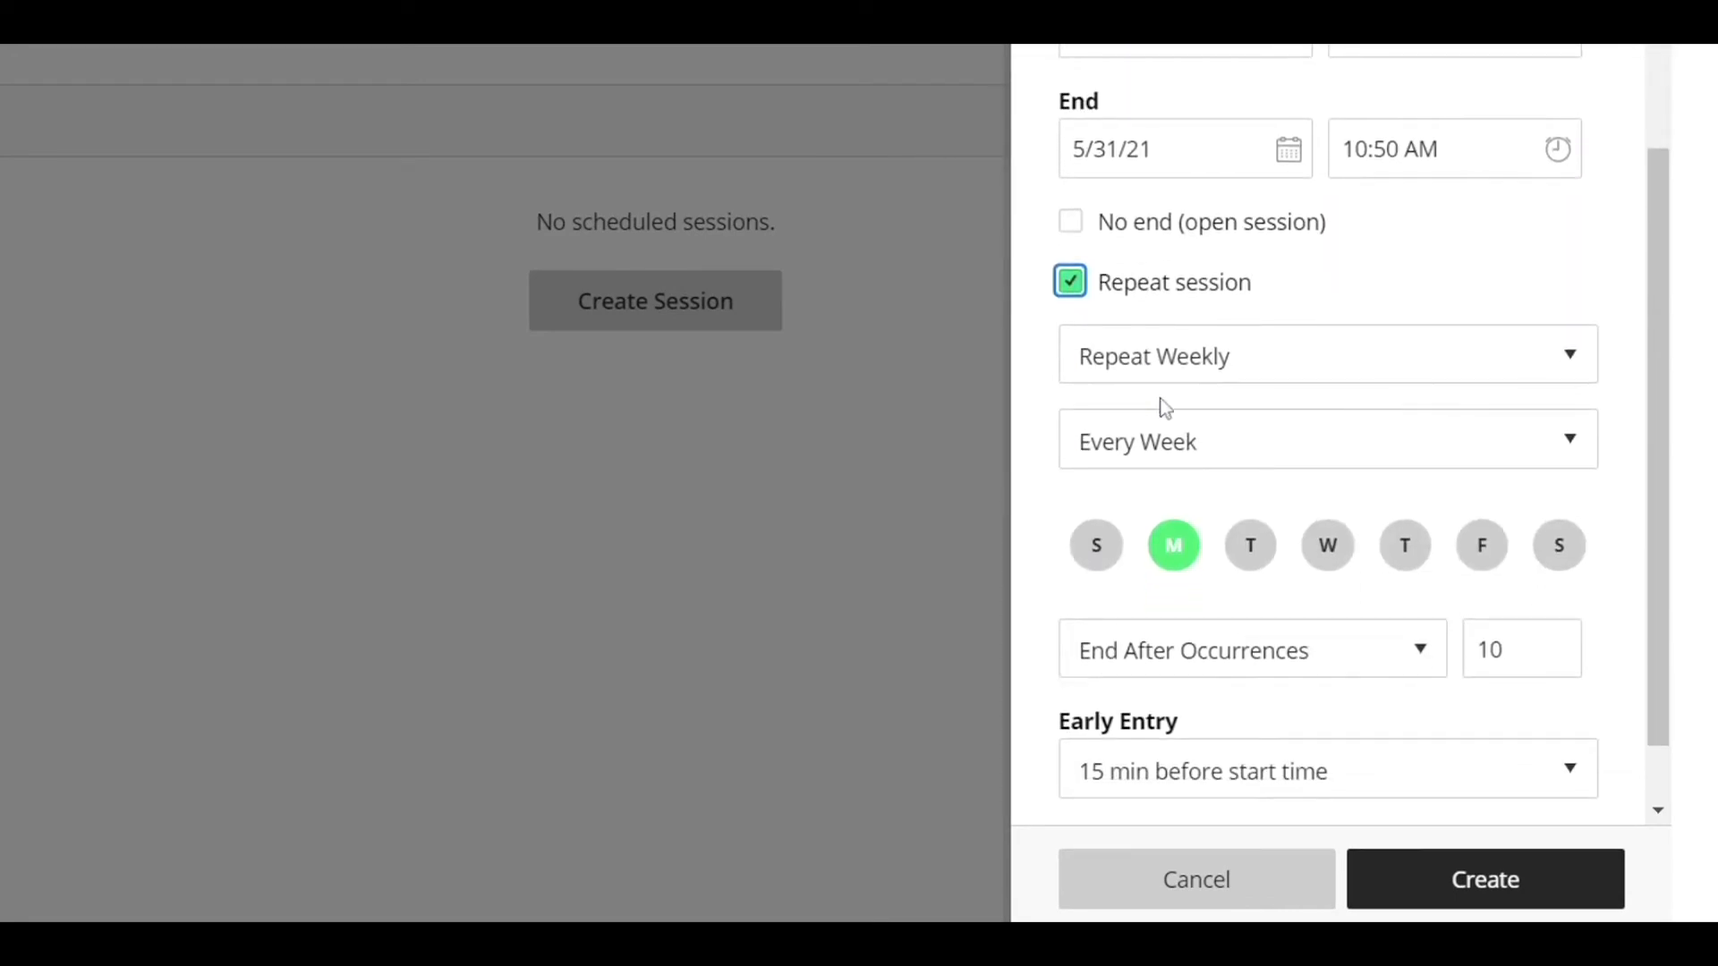
scroll(1215, 507, down, 2)
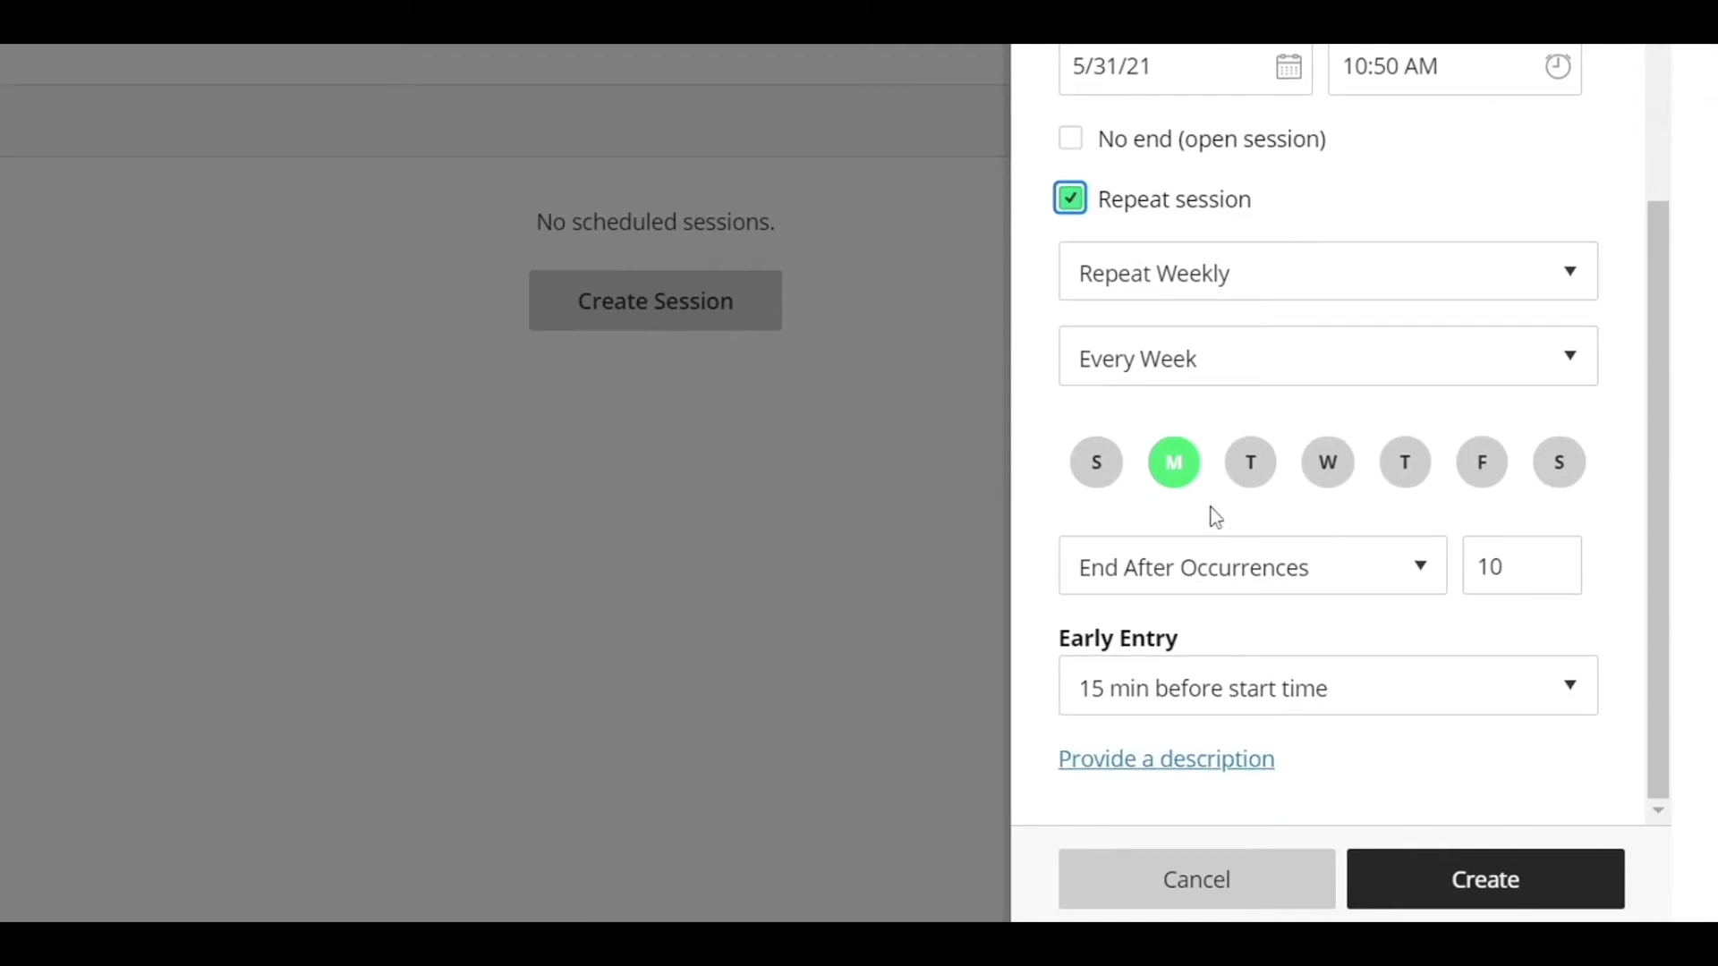
click(1521, 566)
click(1328, 680)
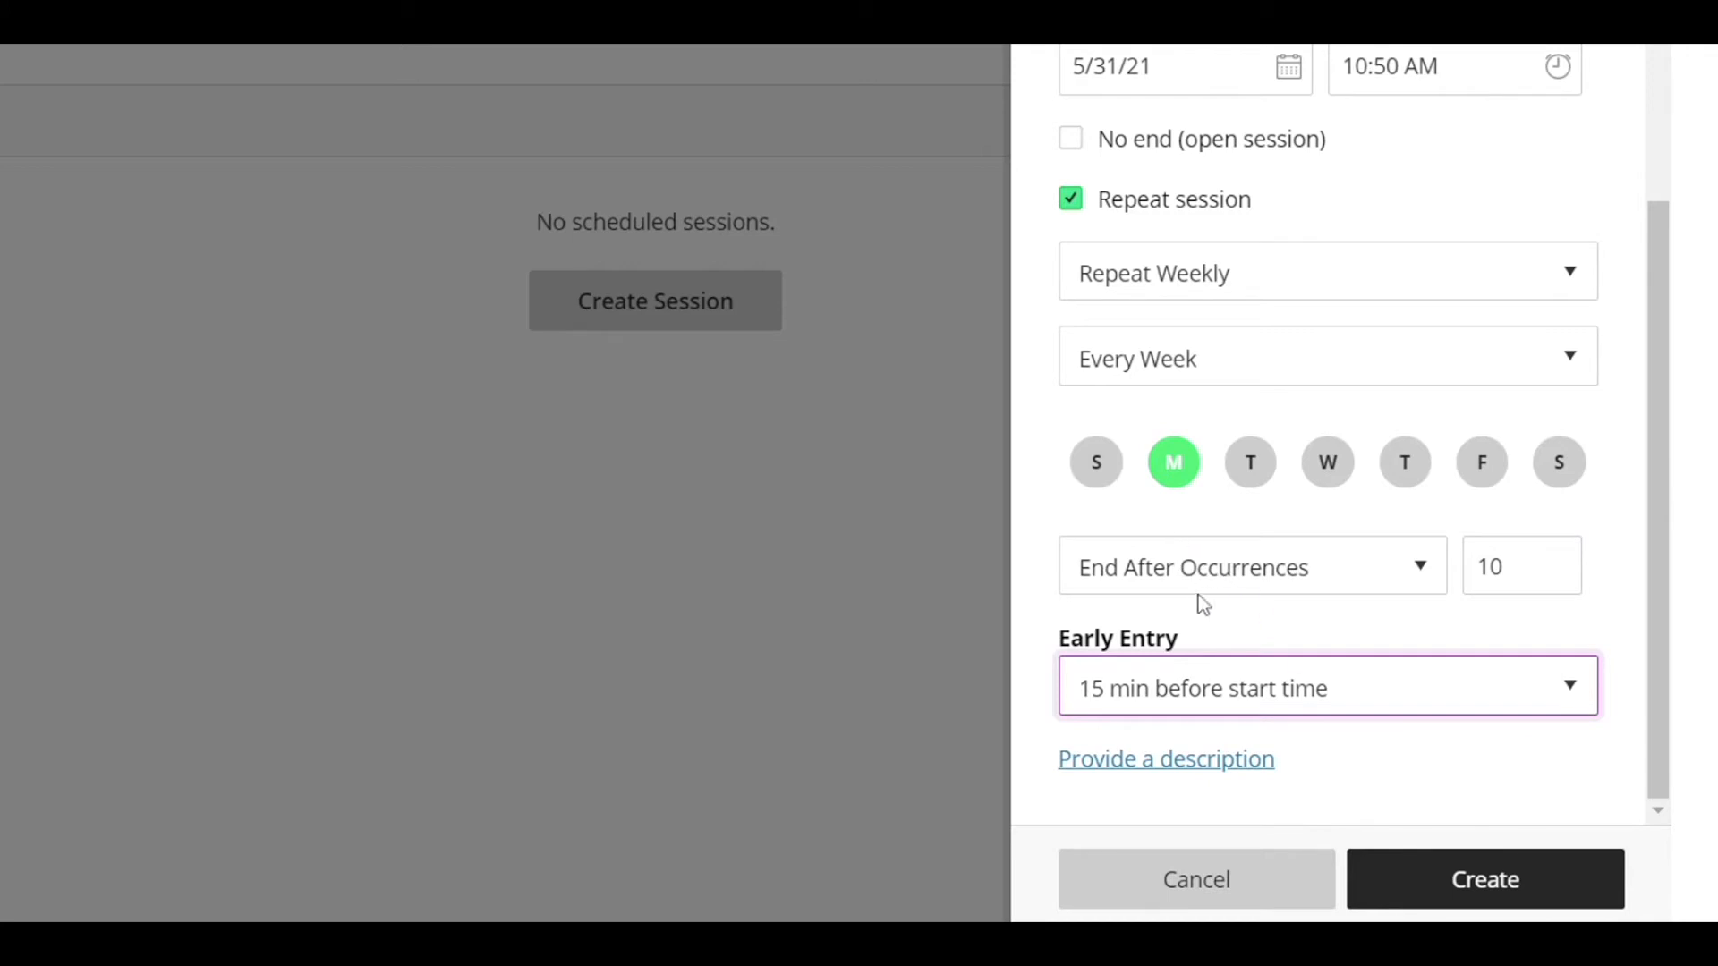
click(1220, 627)
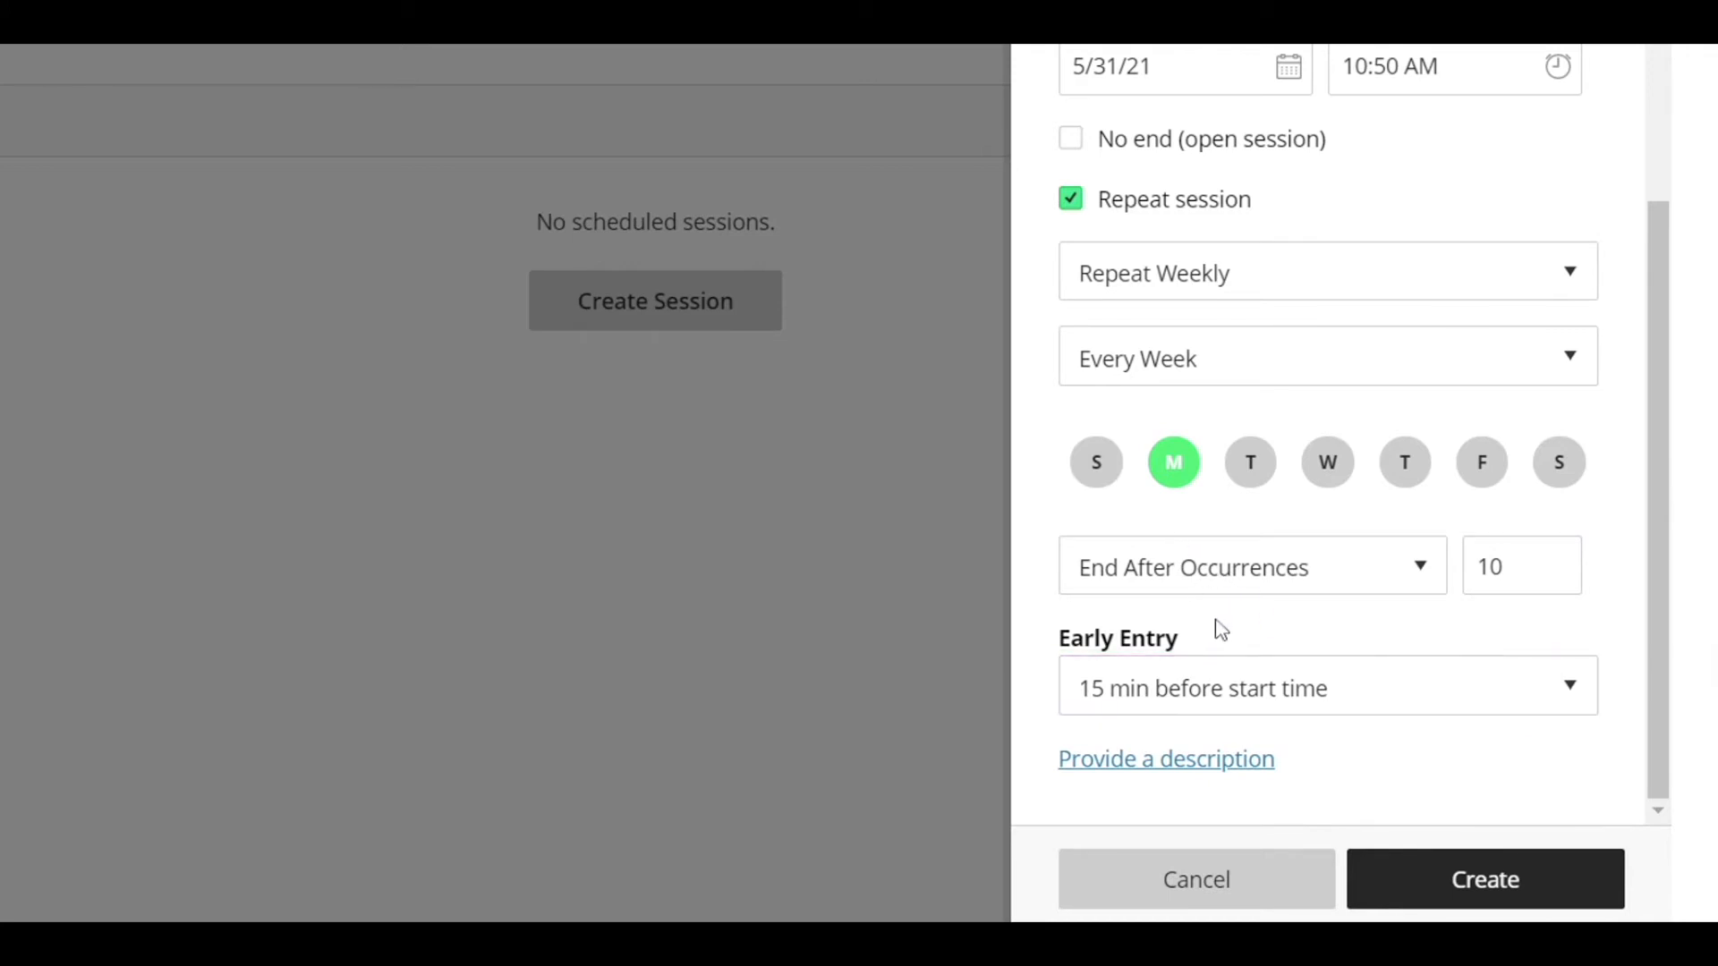
scroll(1219, 627, up, 5)
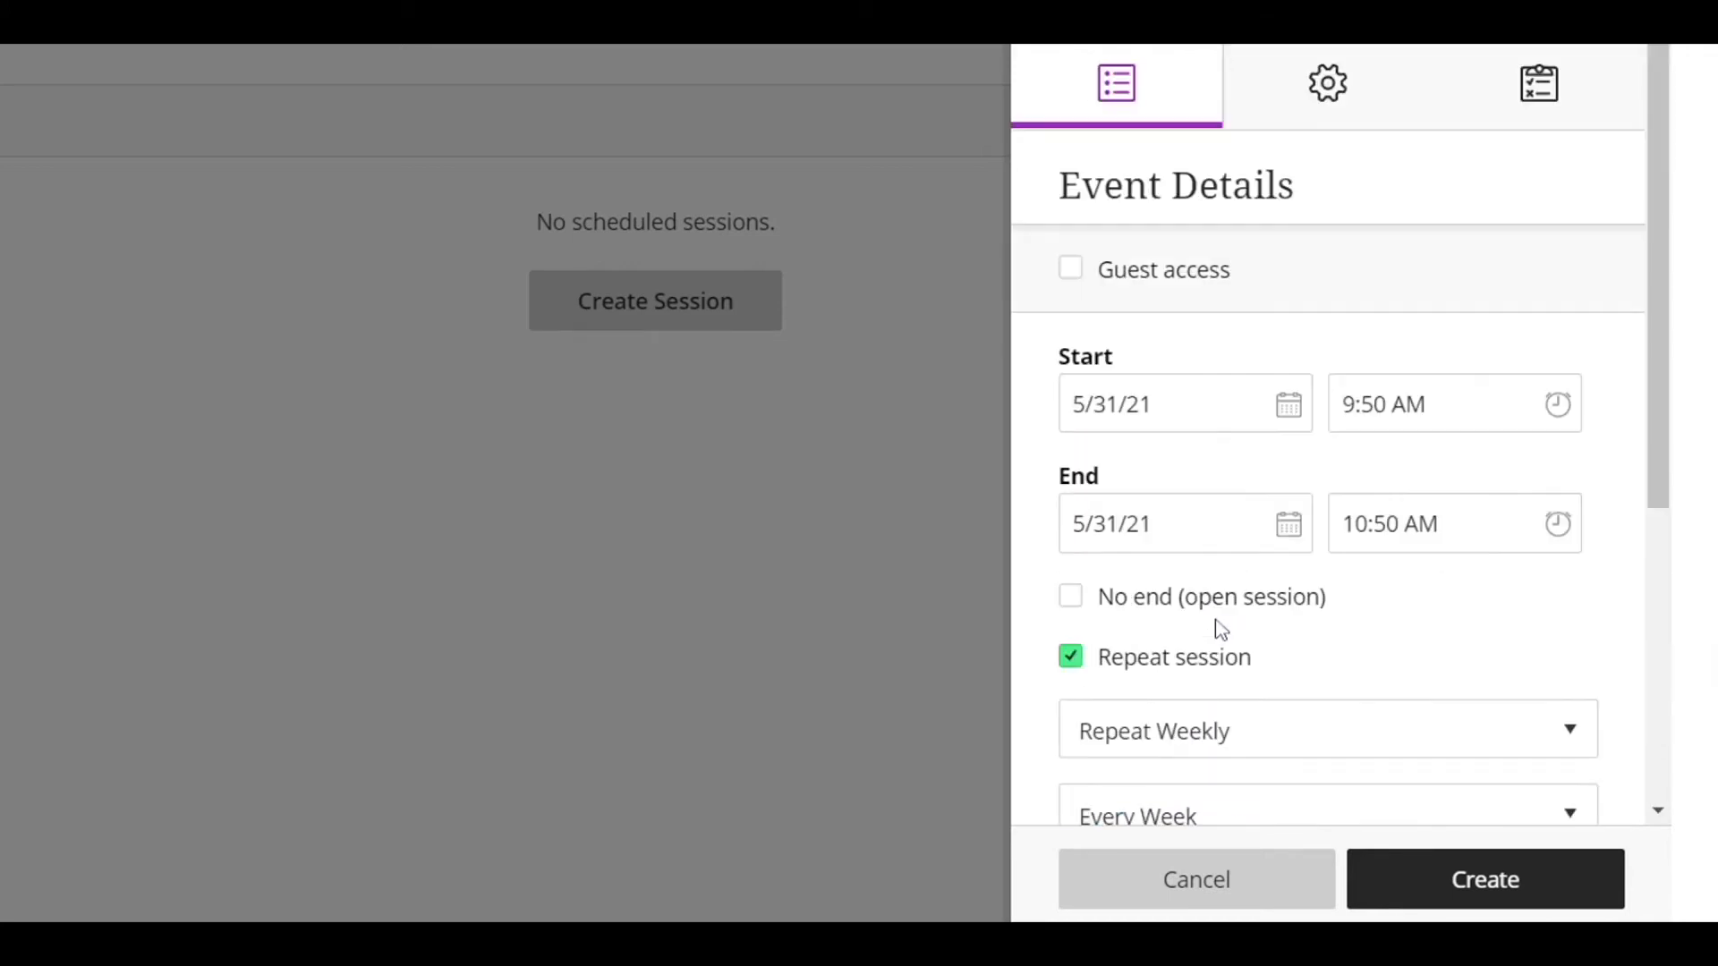
Step: Go through the session settings and stop attendees from joining the session using a telephone
click(1302, 88)
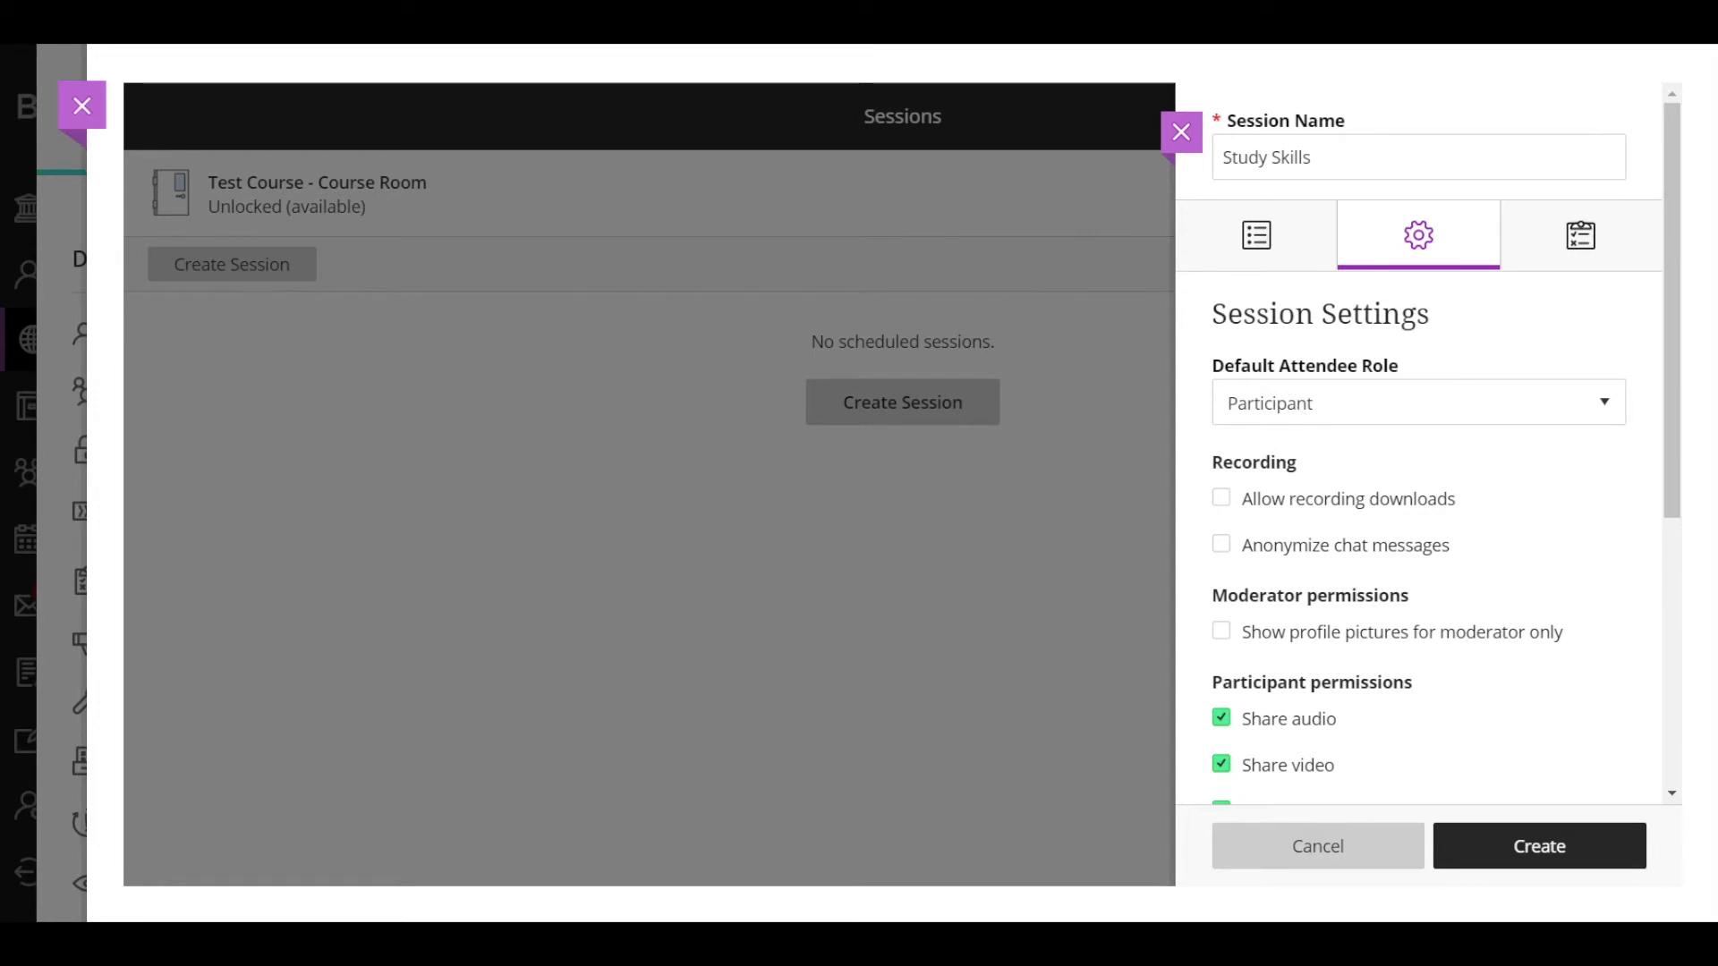
click(1300, 412)
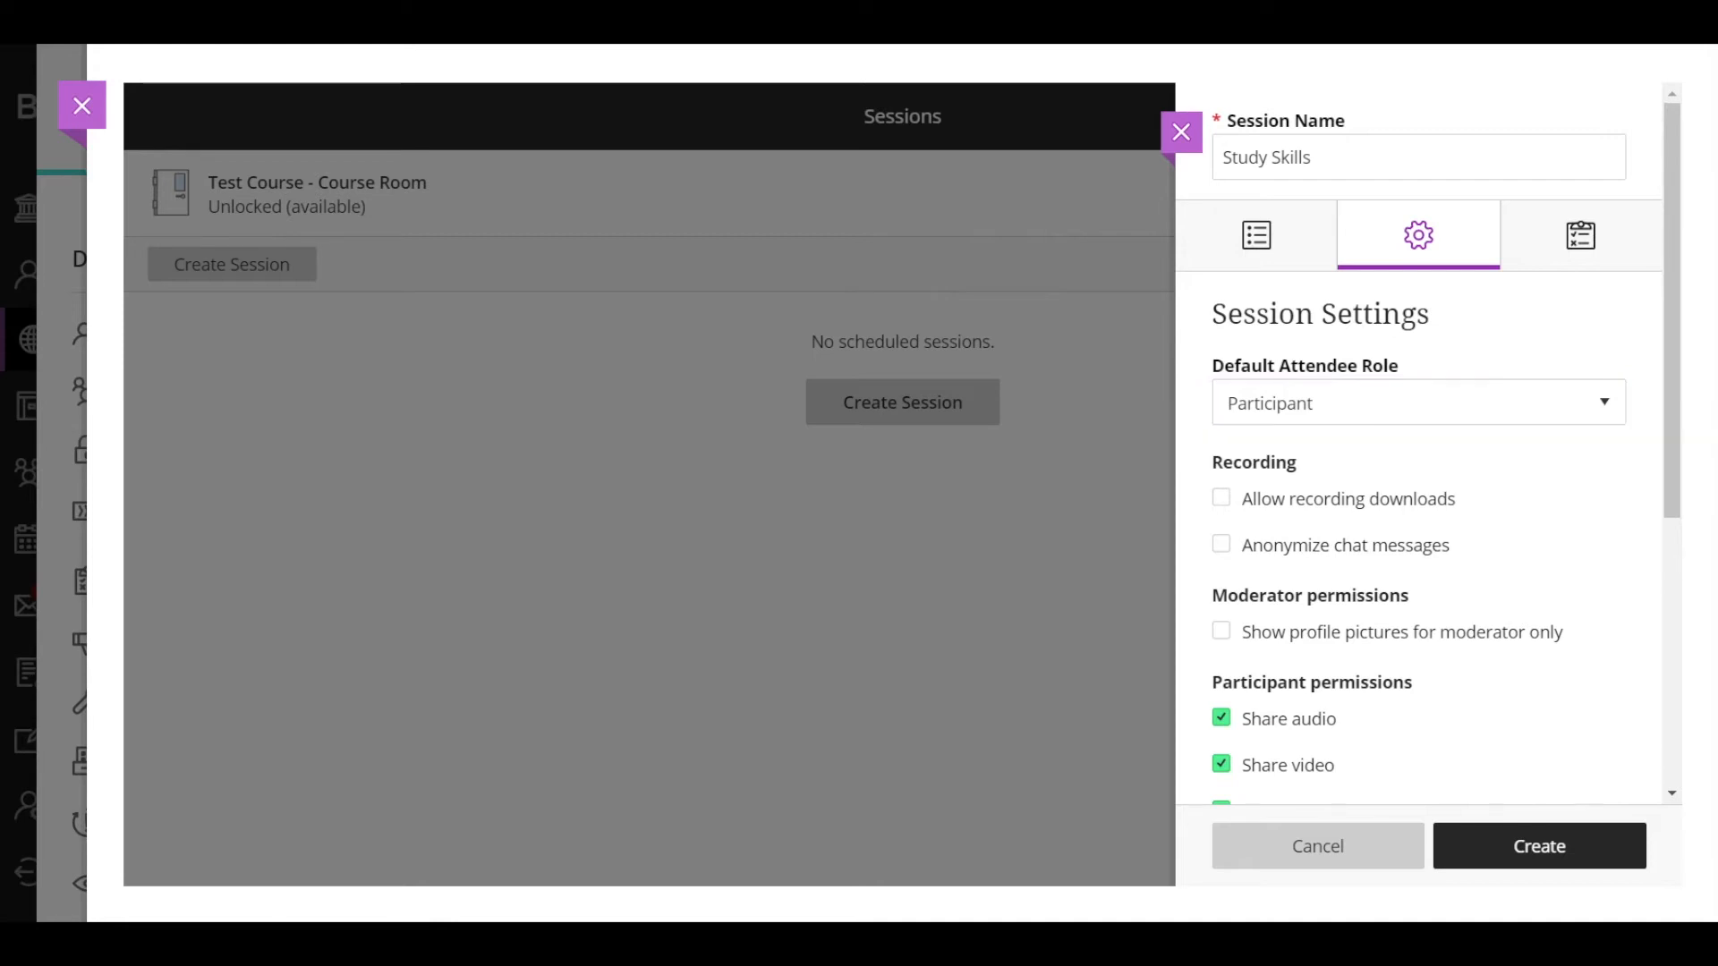
scroll(1365, 494, down, 2)
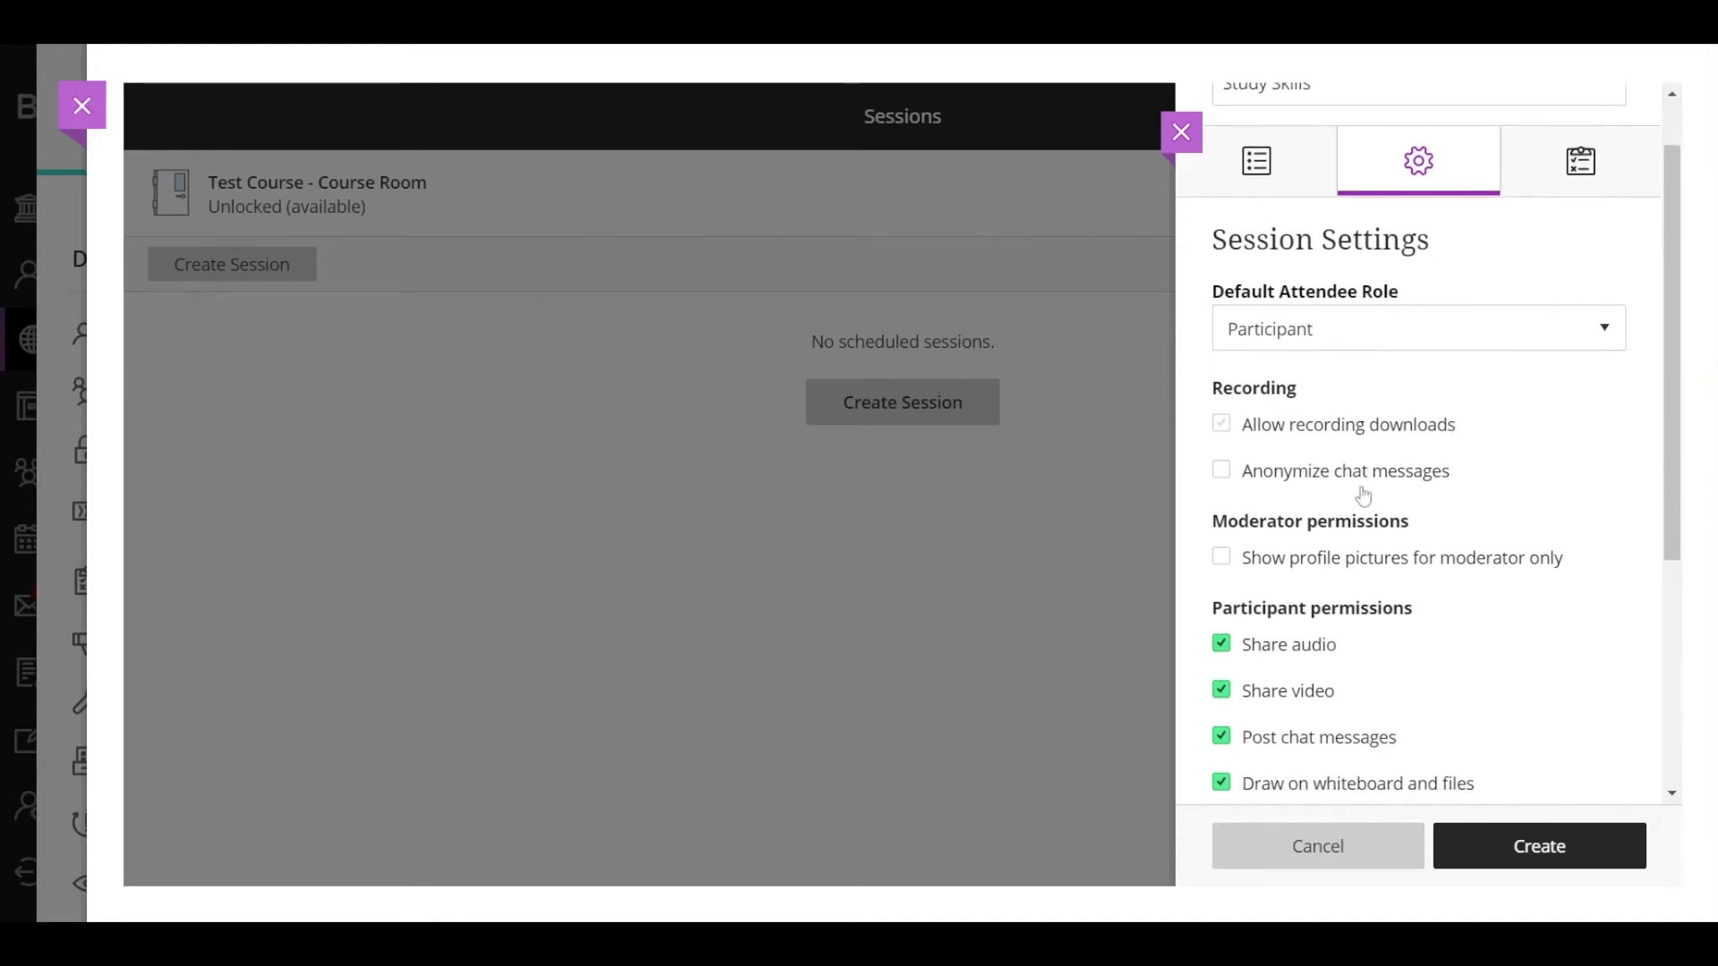
scroll(1355, 497, down, 1)
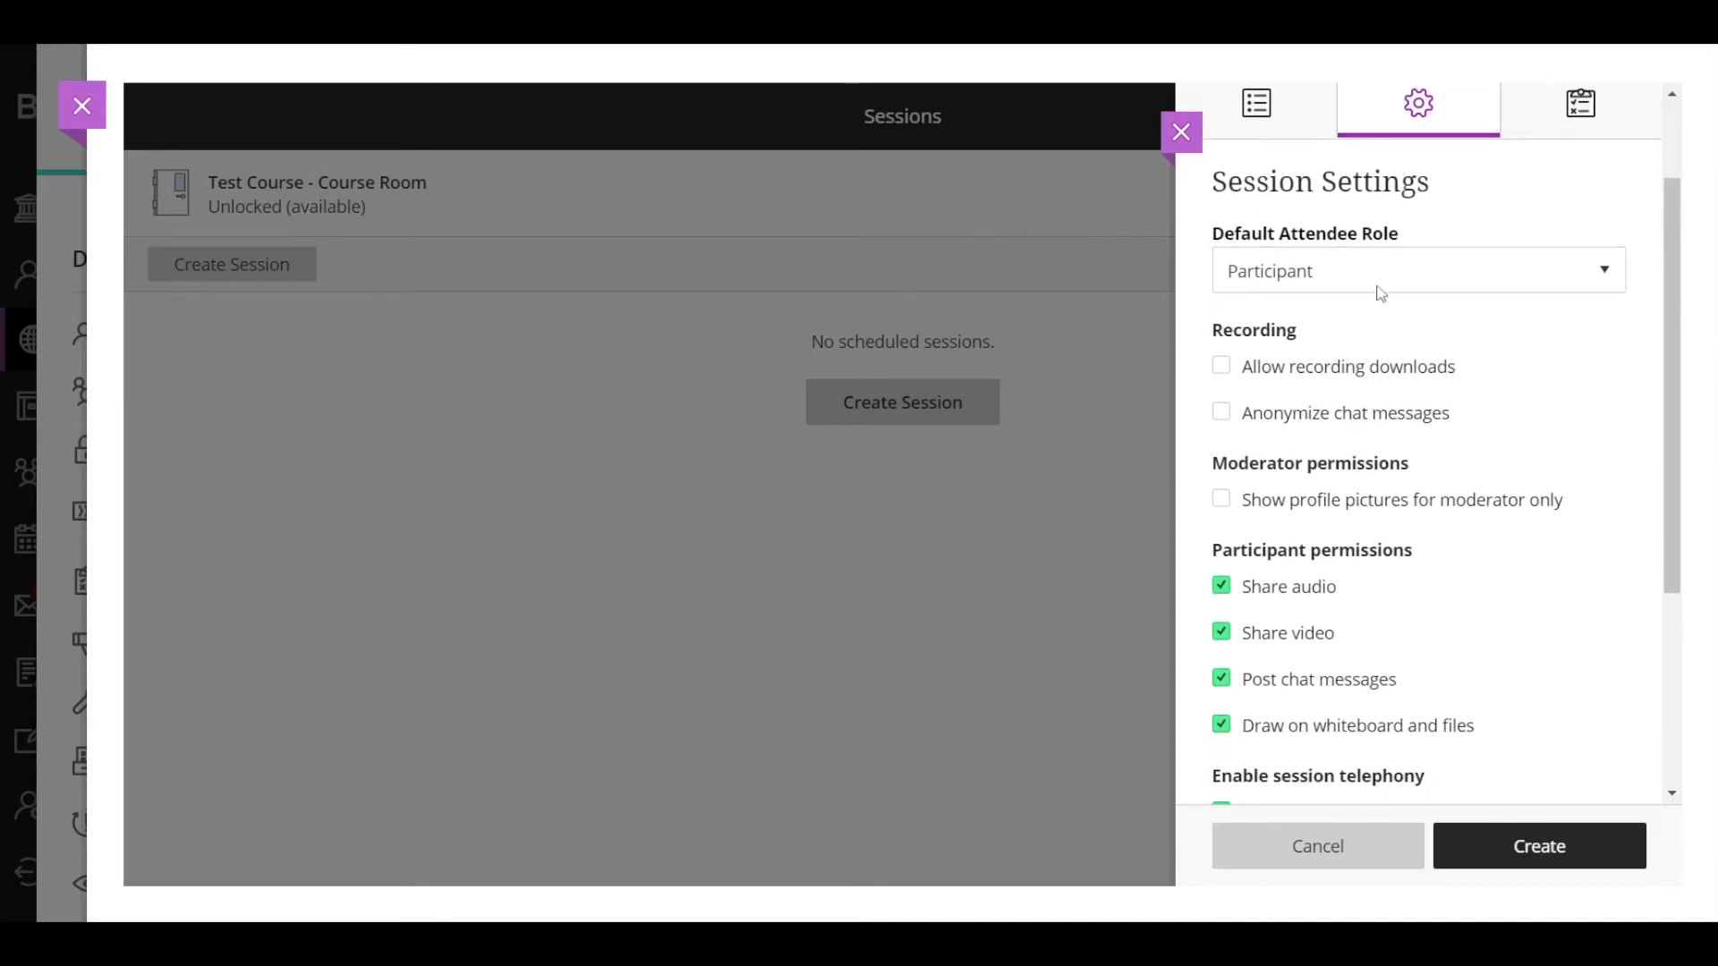
scroll(1400, 371, down, 2)
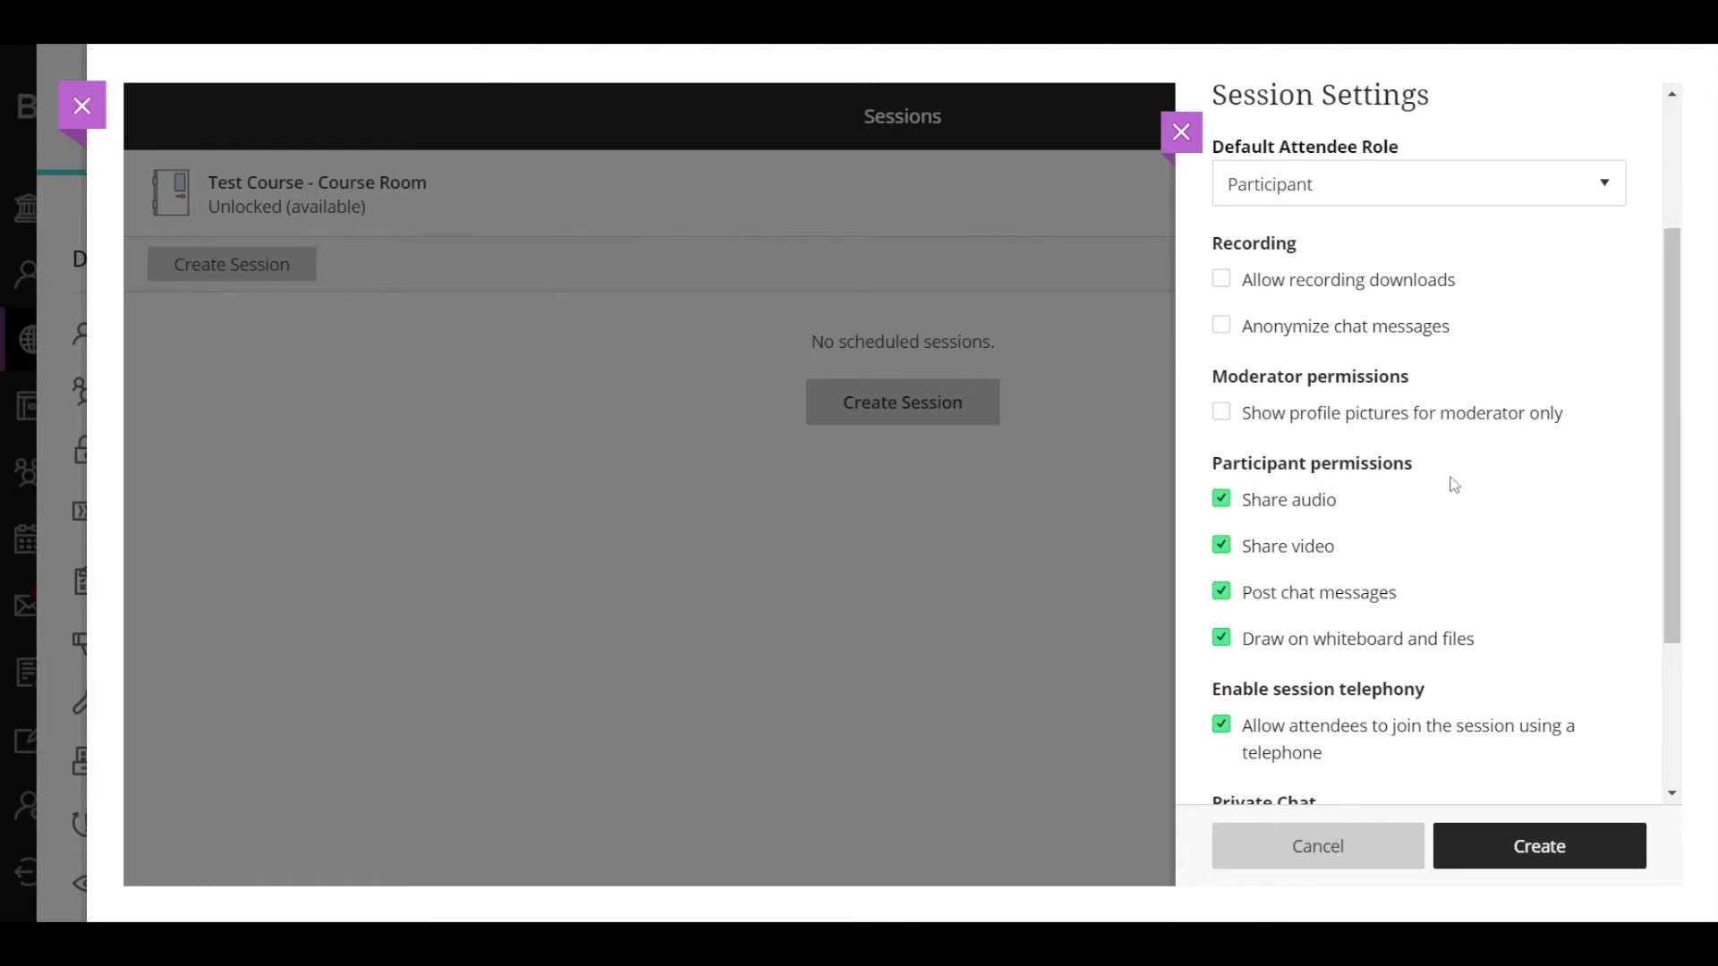
scroll(1204, 286, down, 3)
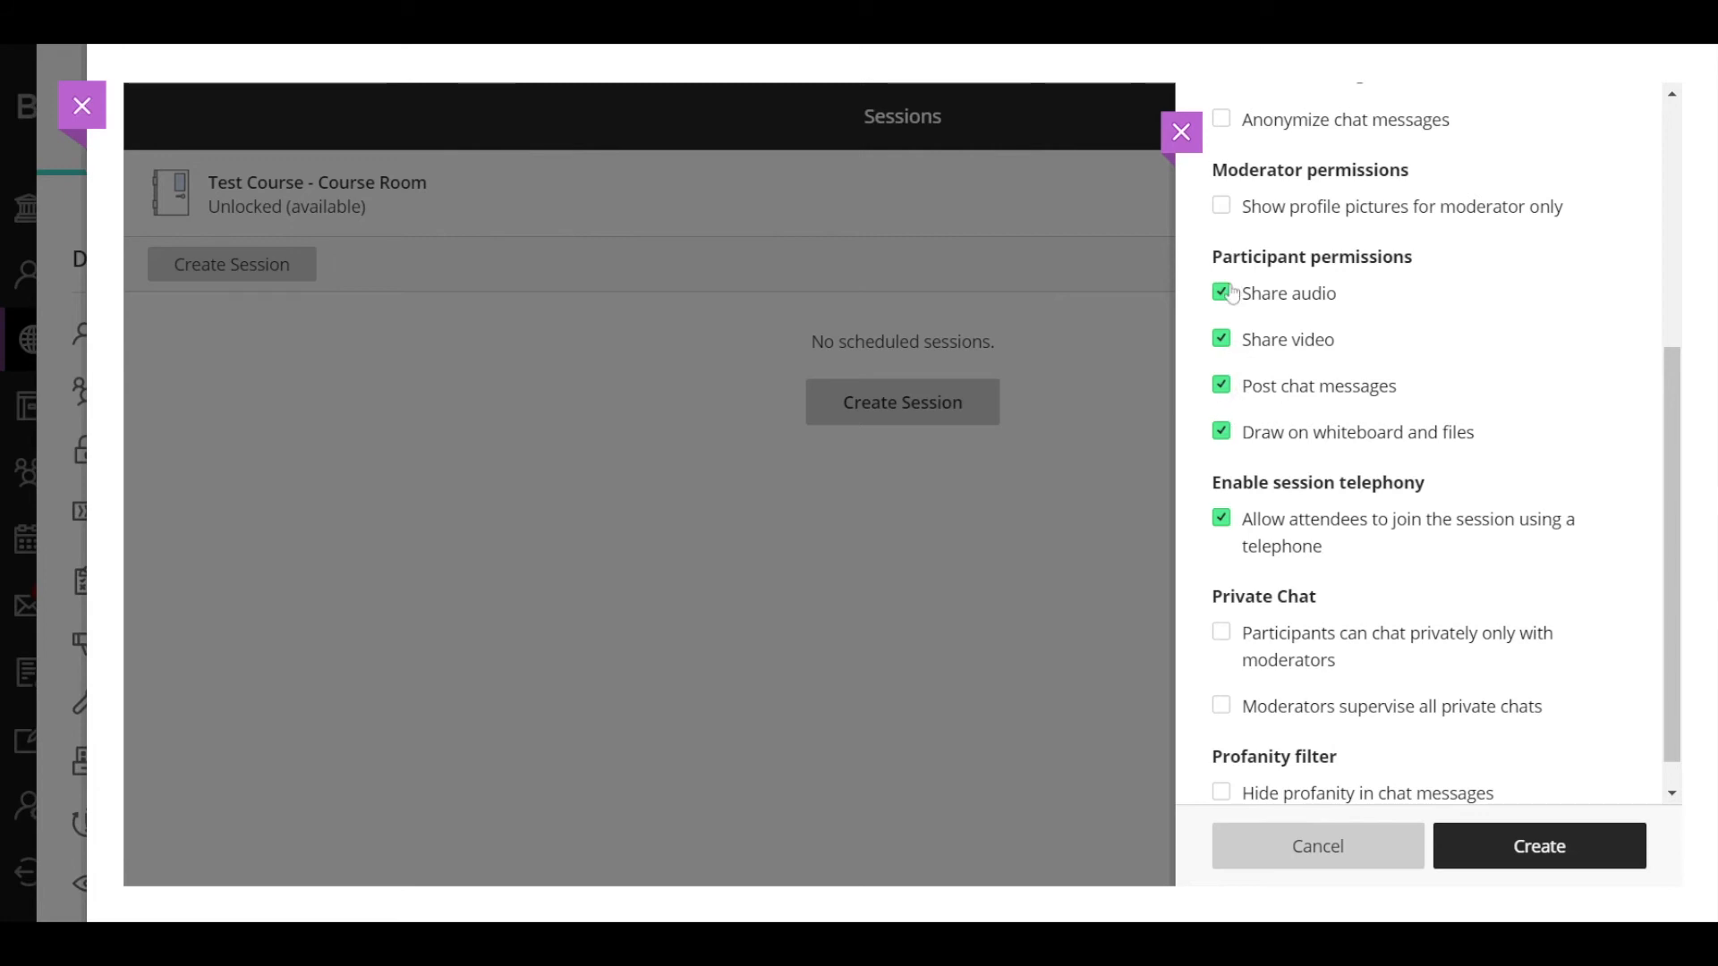
scroll(1263, 423, down, 1)
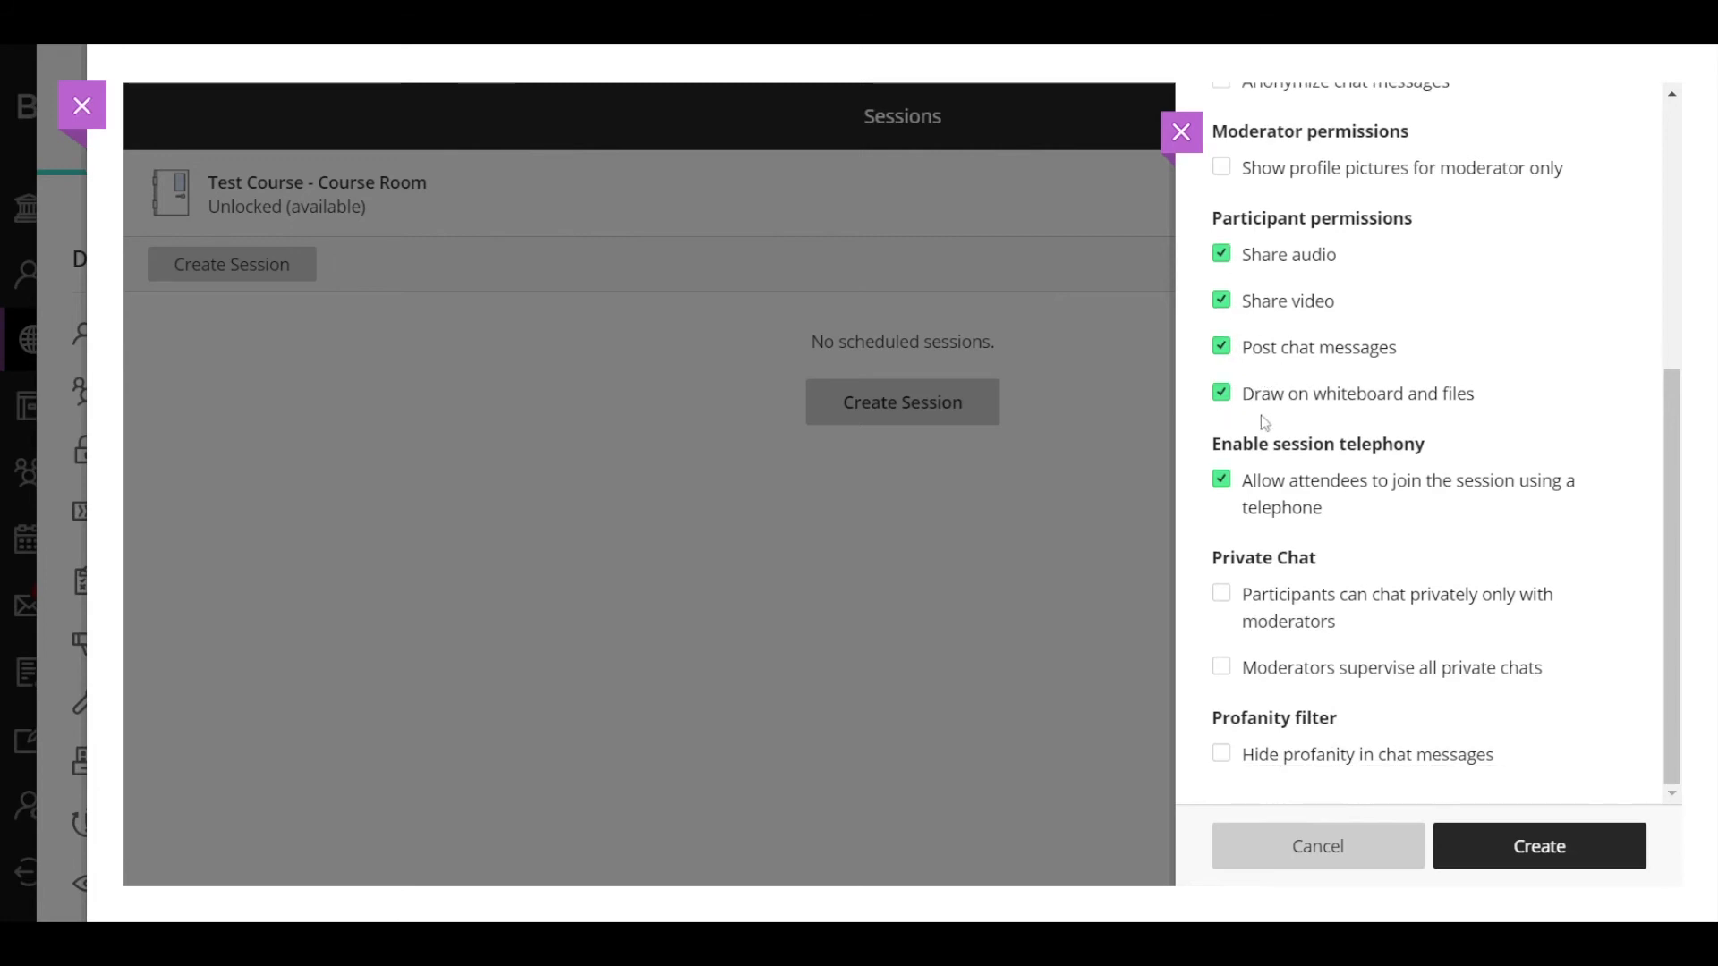
scroll(1260, 415, up, 1)
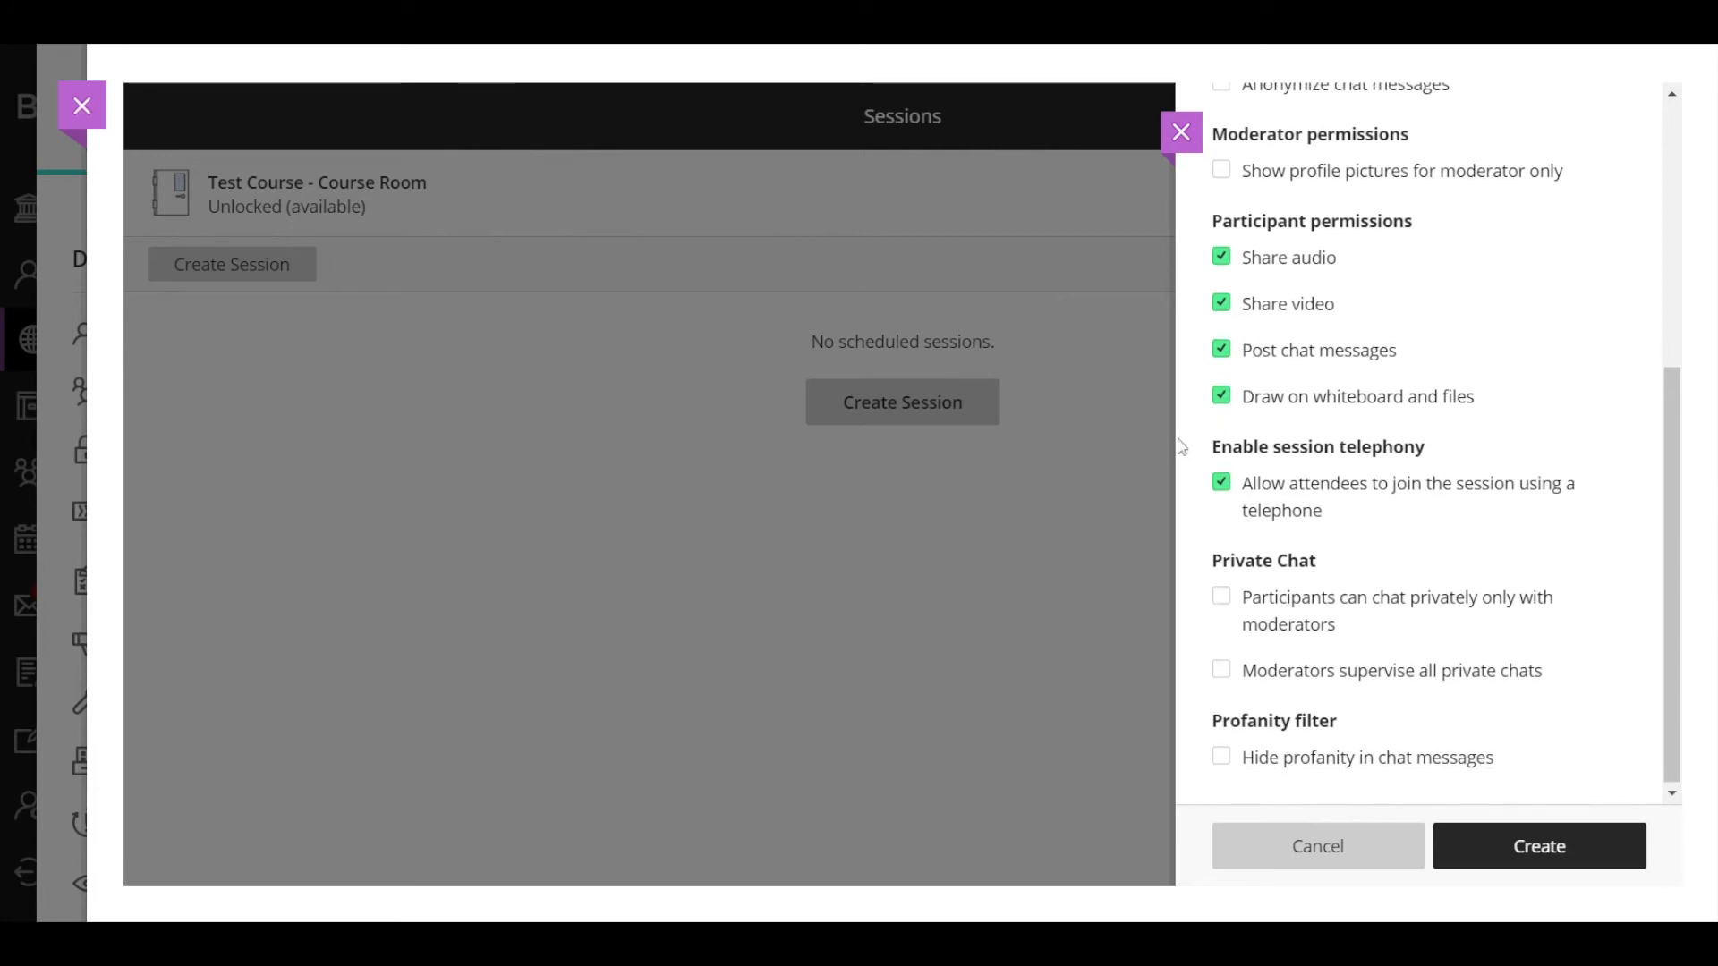
click(1225, 491)
scroll(1410, 545, down, 1)
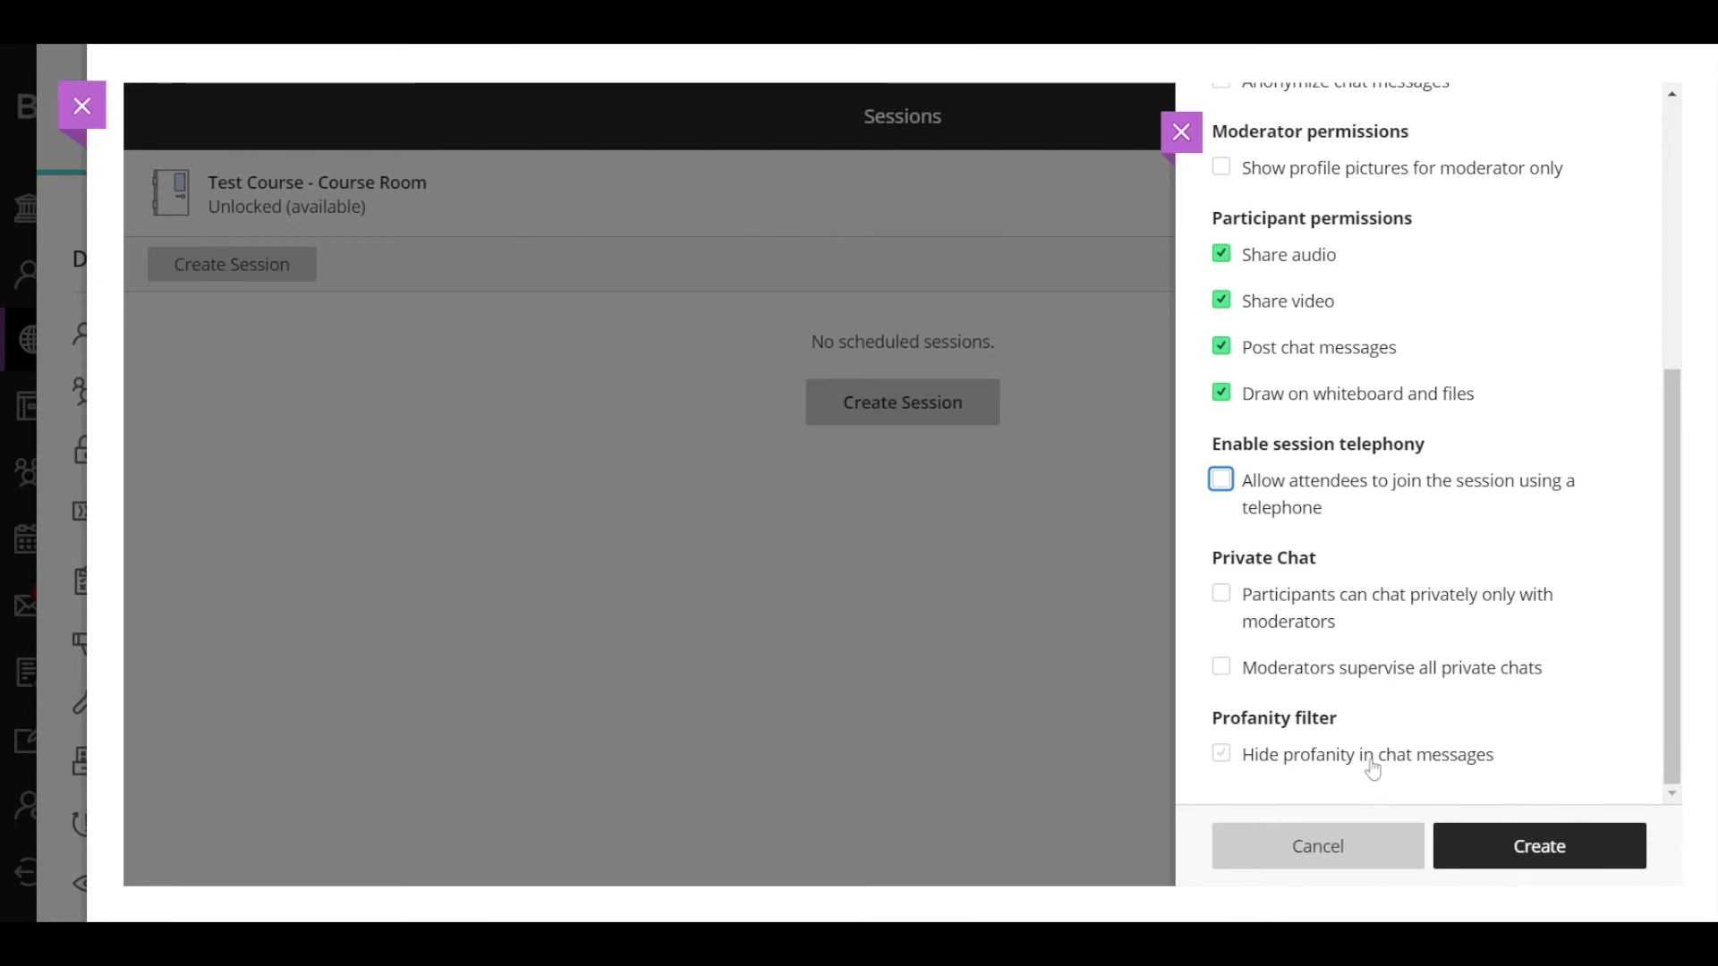
Step: Turn on sharing of attendance information with the LMS for the session and review the late, absent and required-time rules
scroll(1372, 767, up, 5)
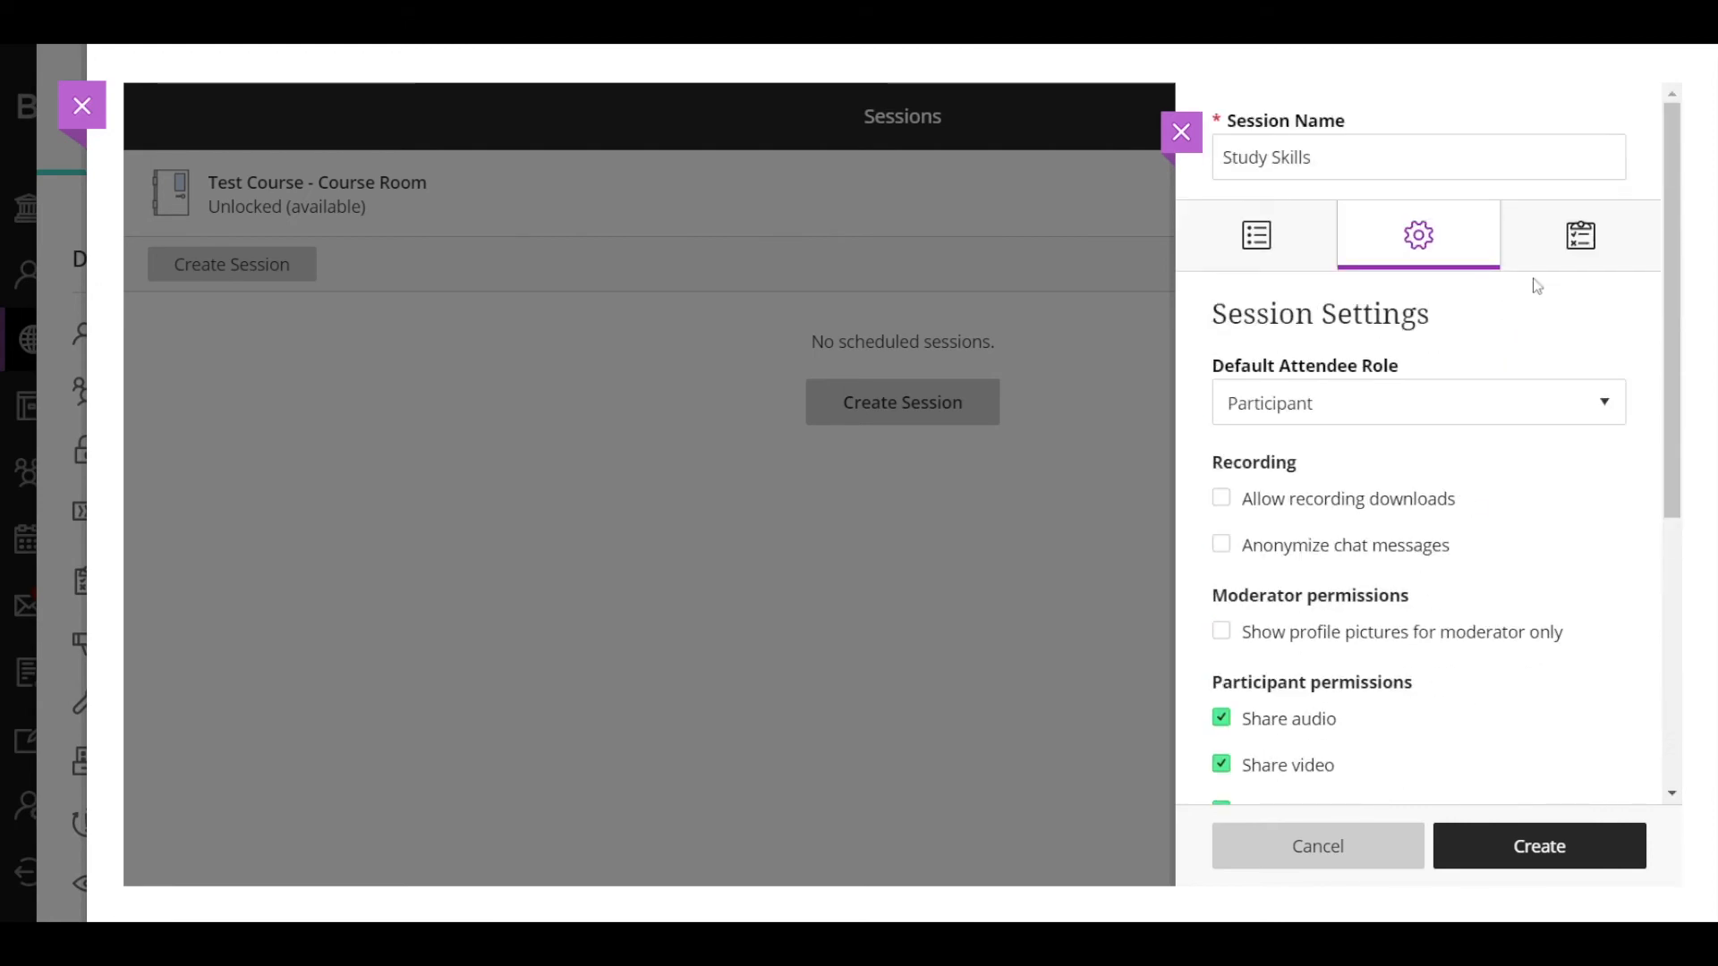
click(1580, 238)
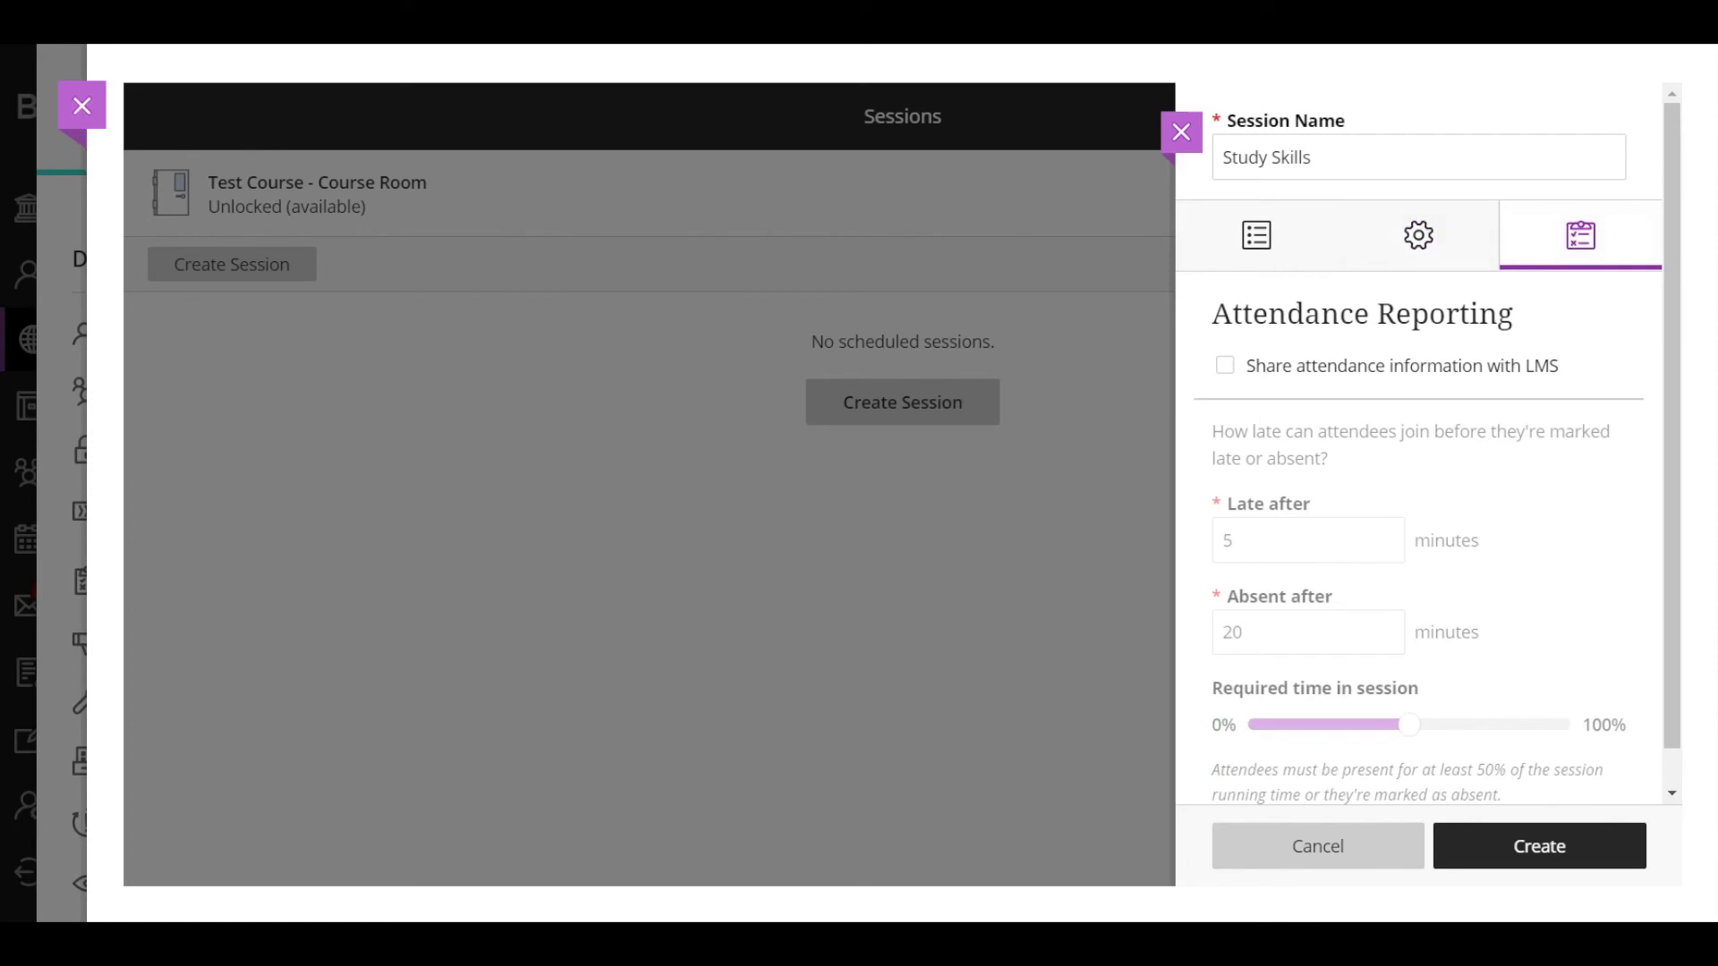
click(1220, 372)
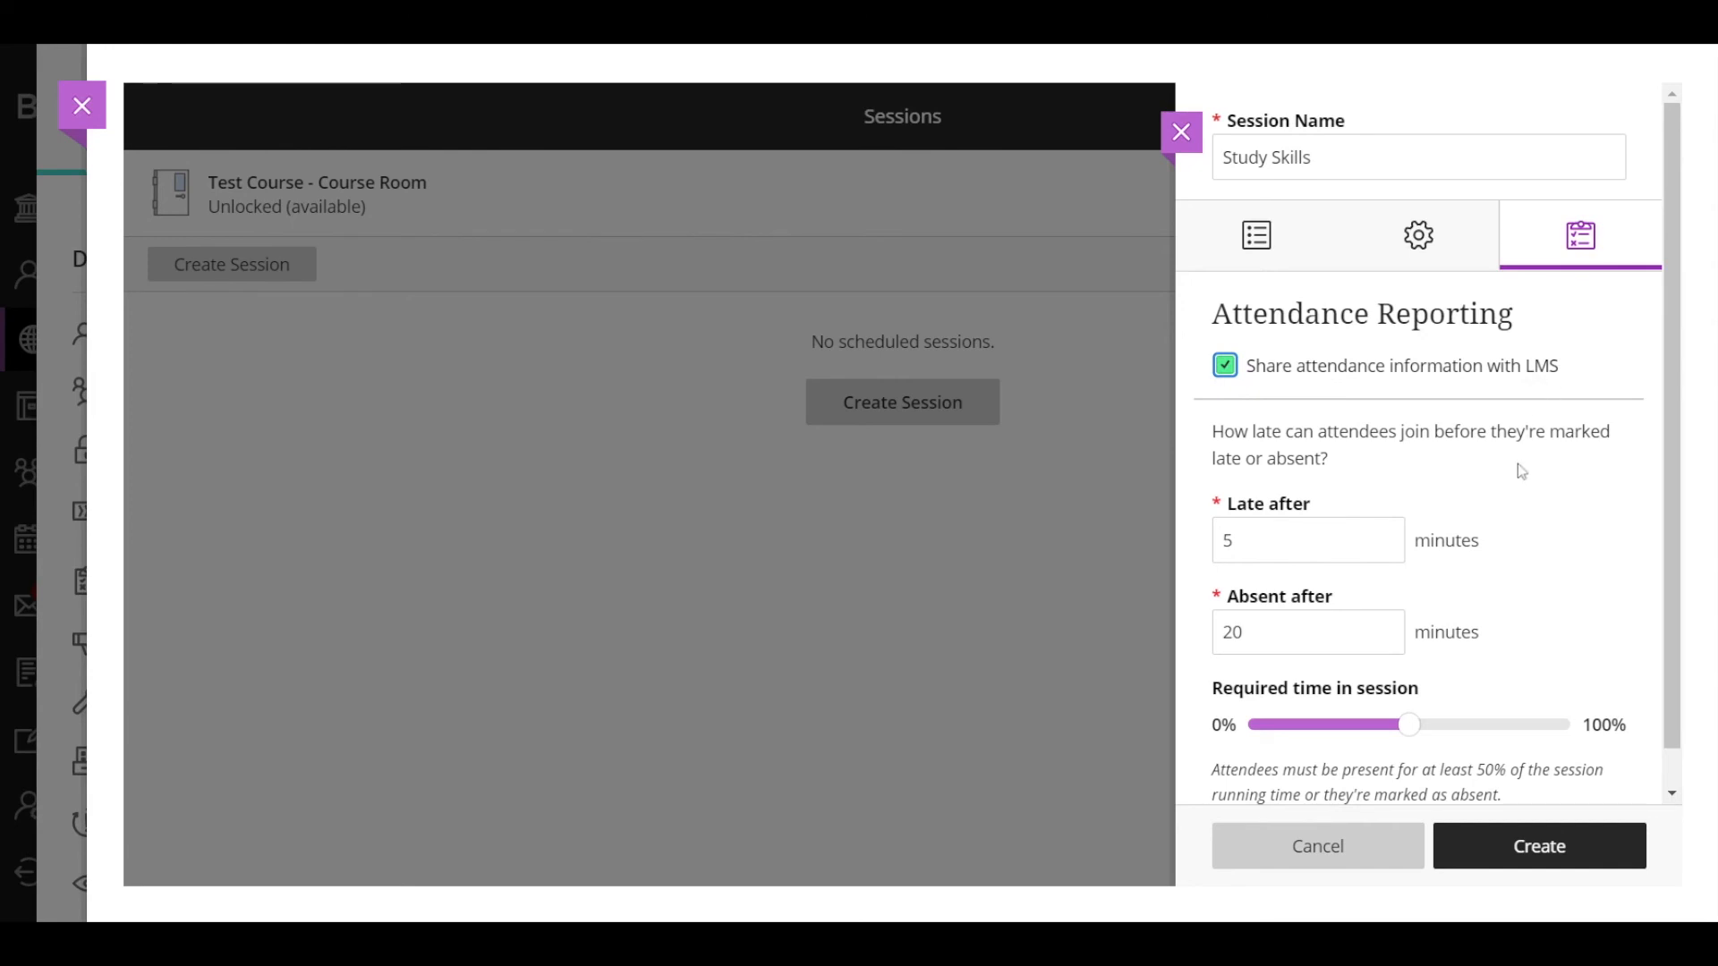
scroll(1519, 472, down, 1)
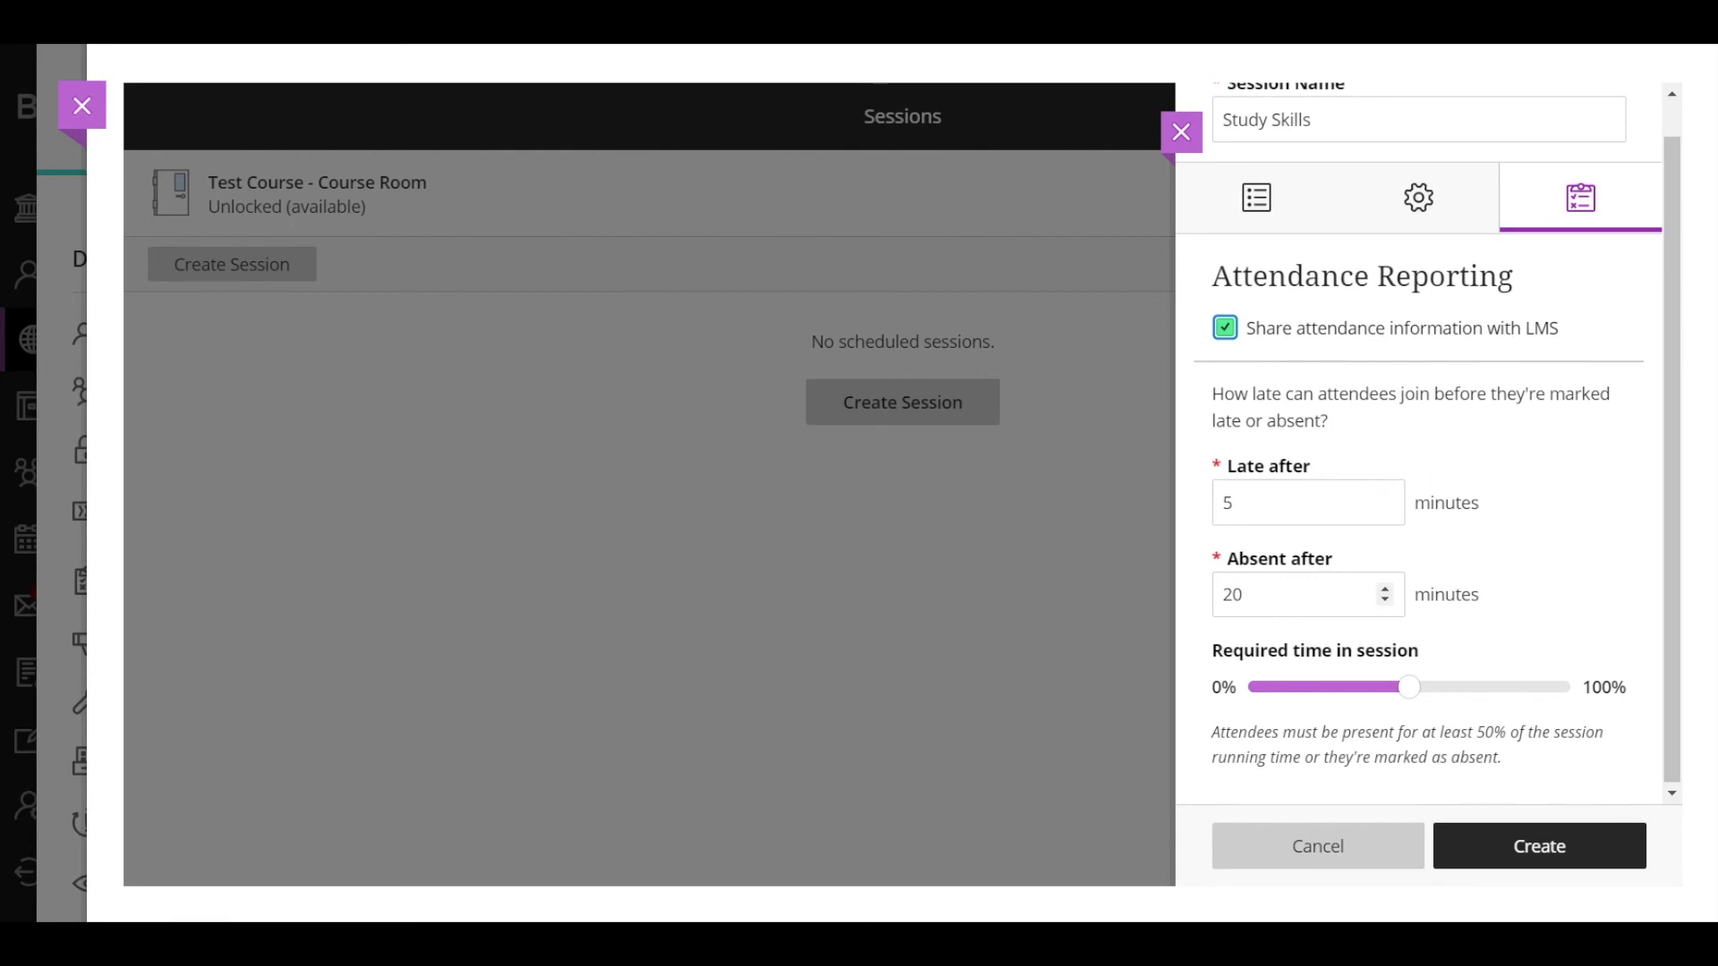
scroll(1418, 675, up, 1)
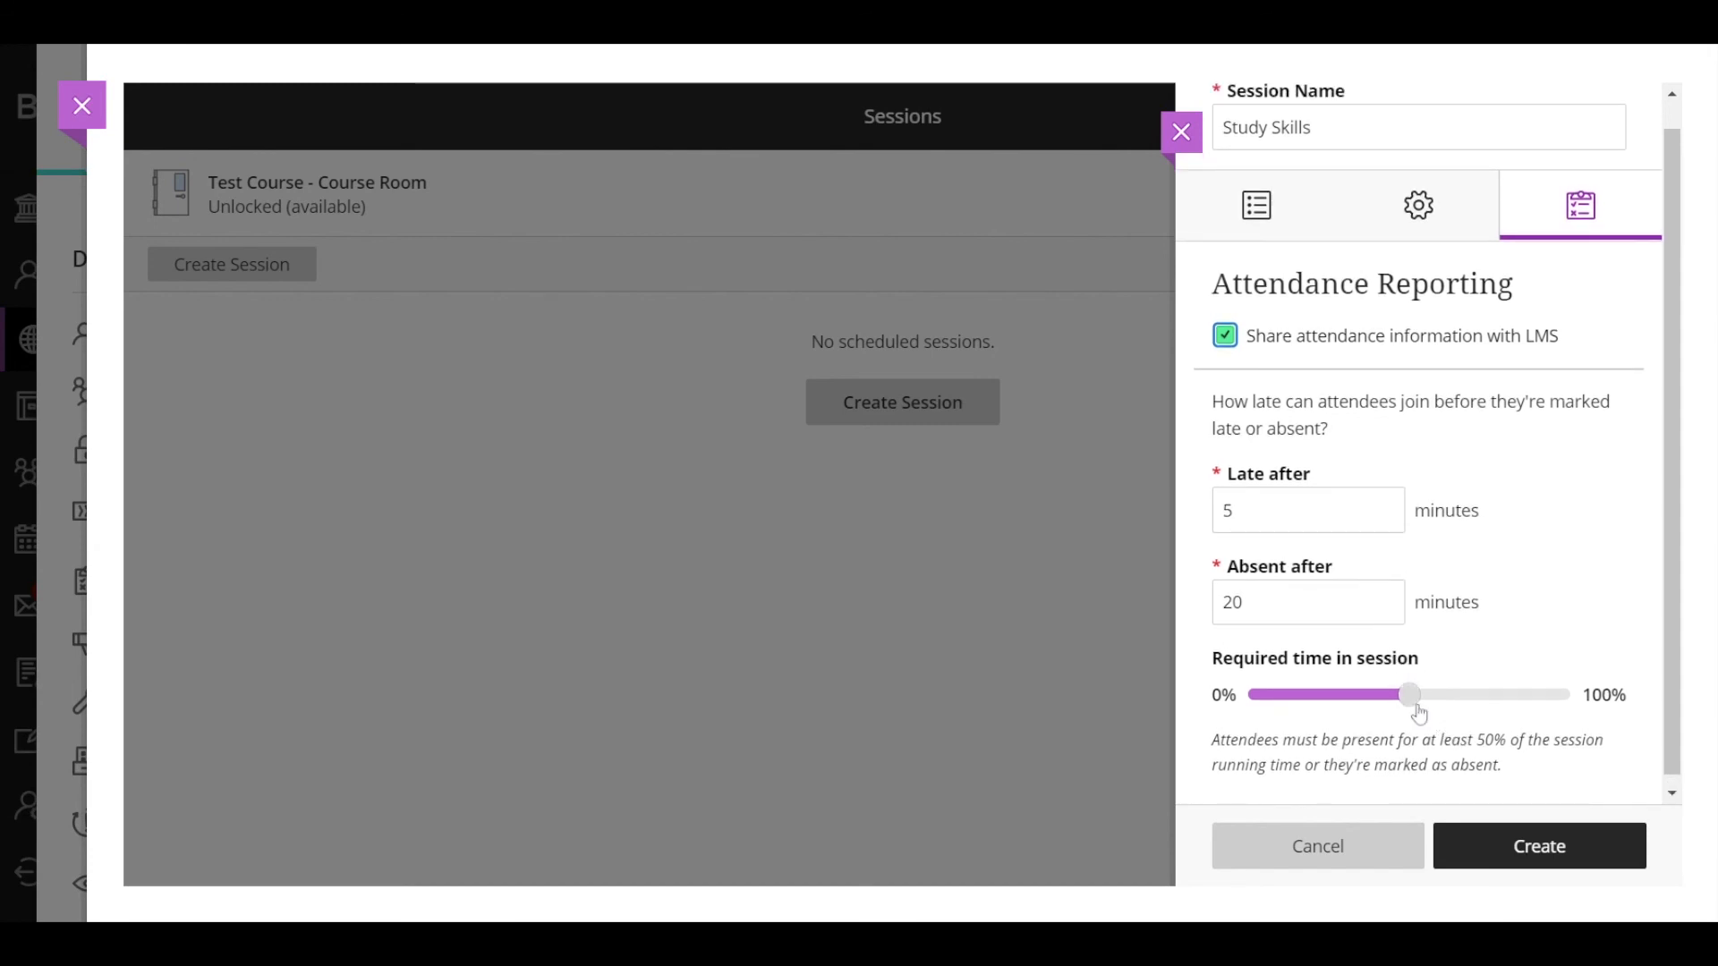
mouse_move(1415, 710)
scroll(1415, 709, down, 1)
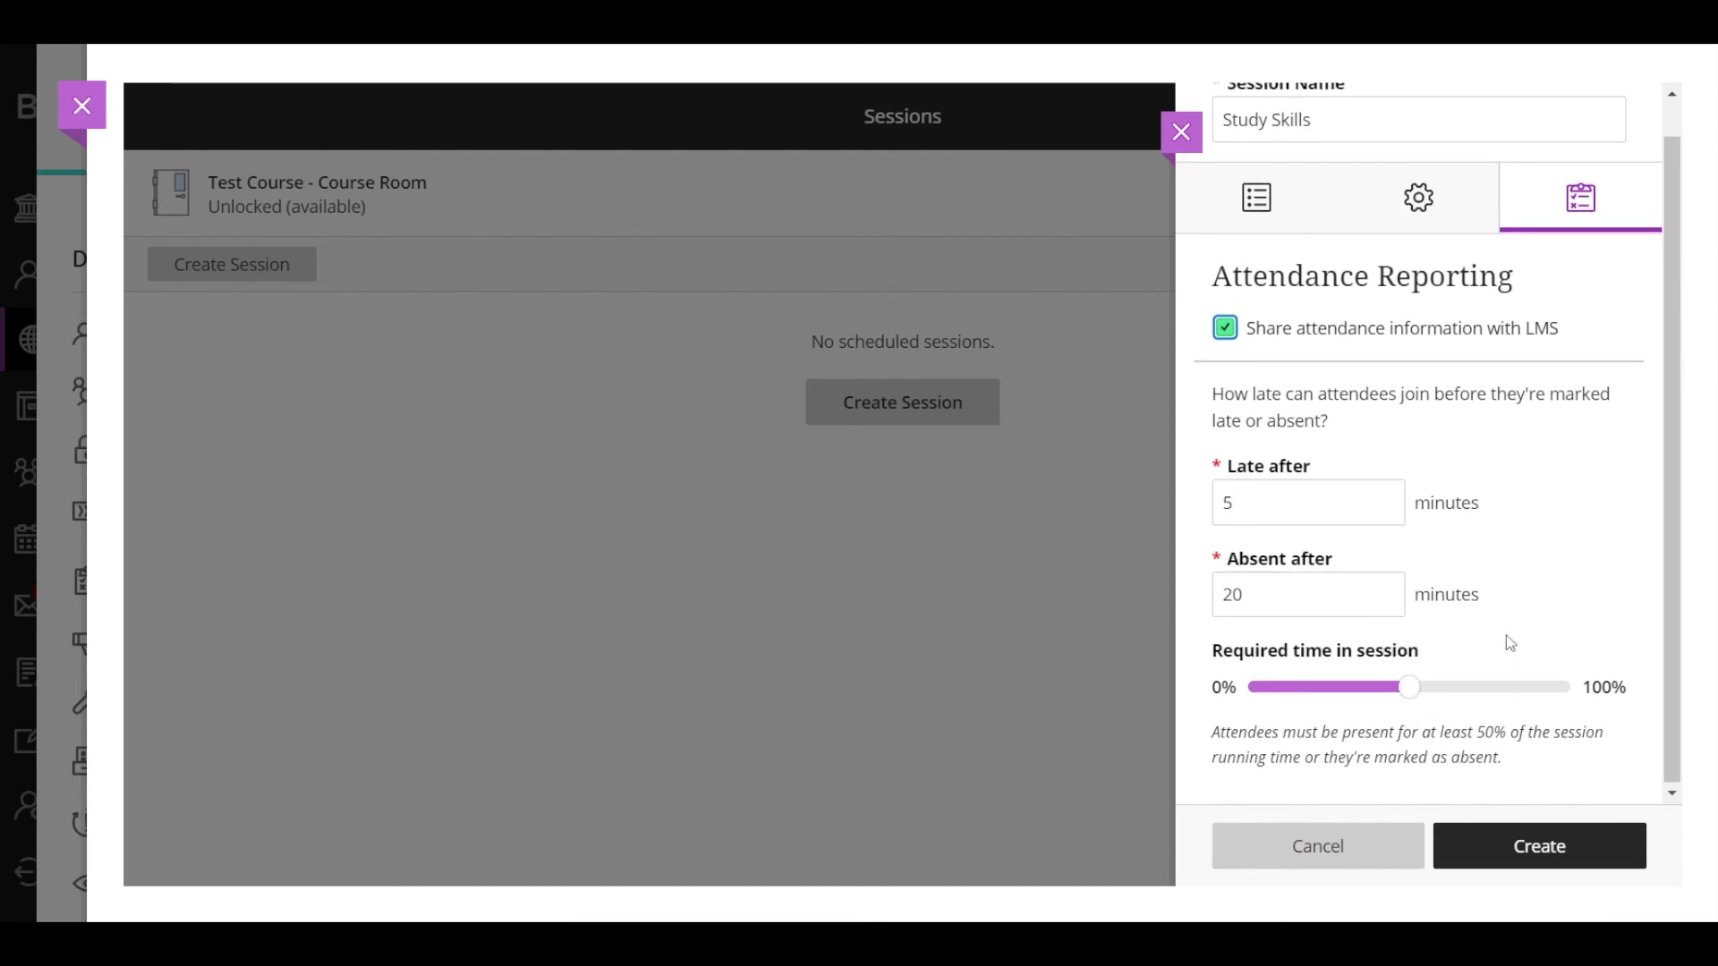
scroll(1506, 635, up, 1)
scroll(1505, 635, down, 1)
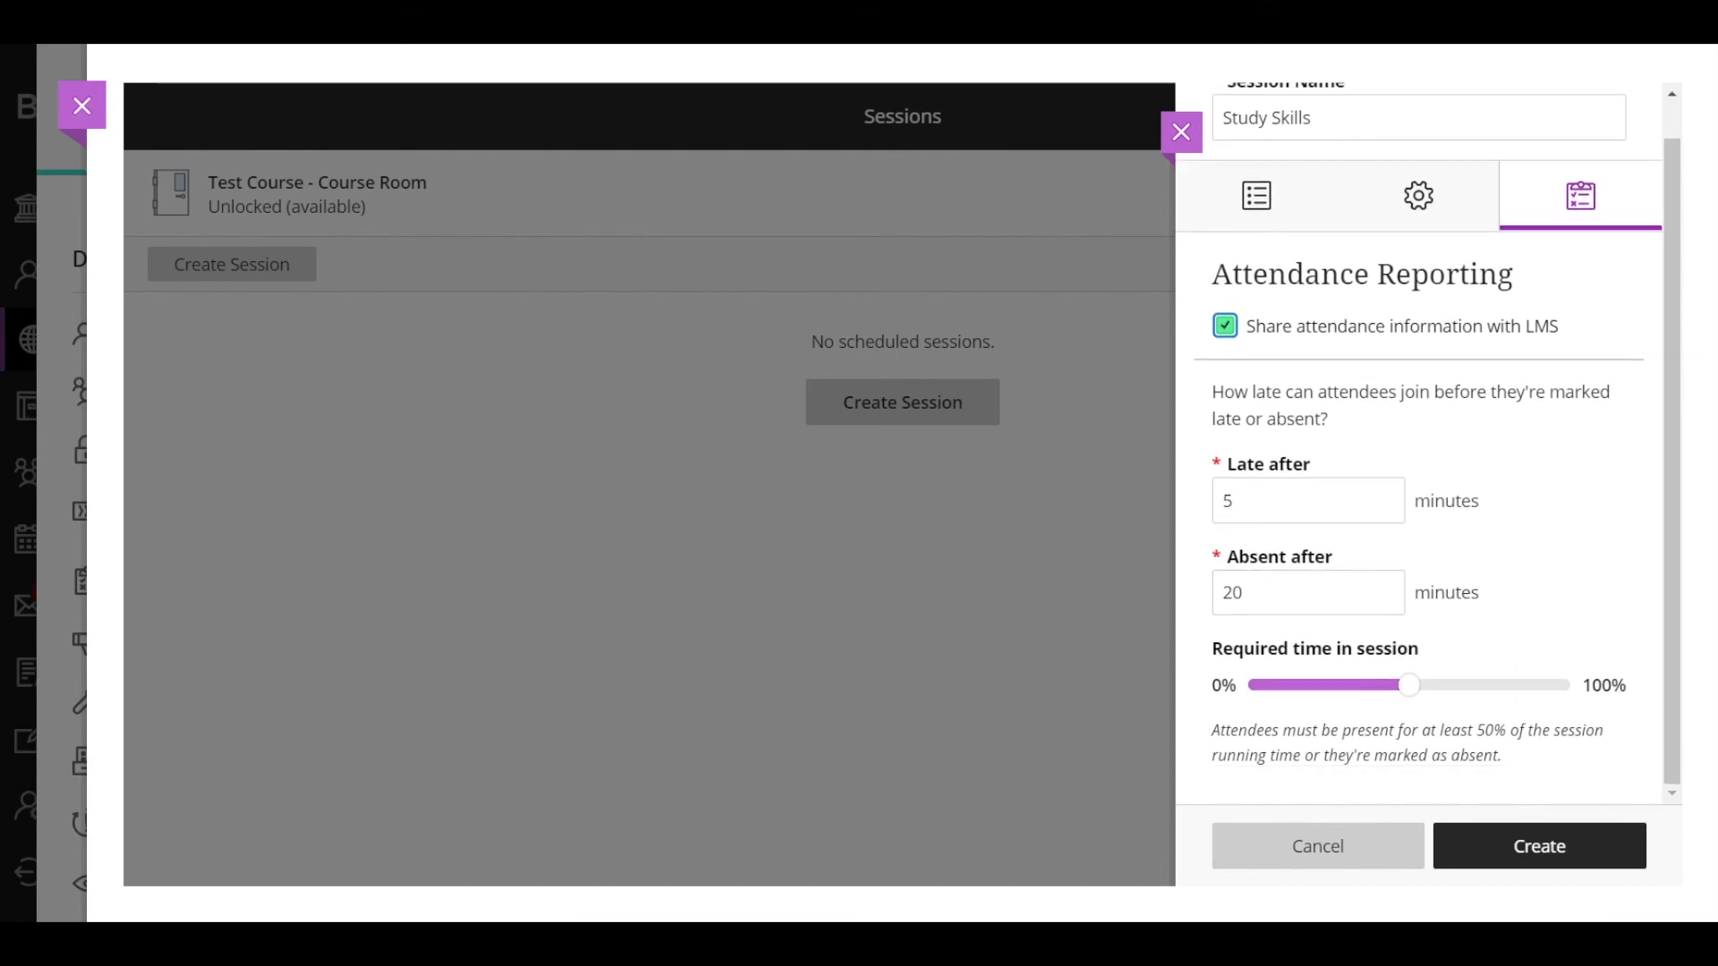